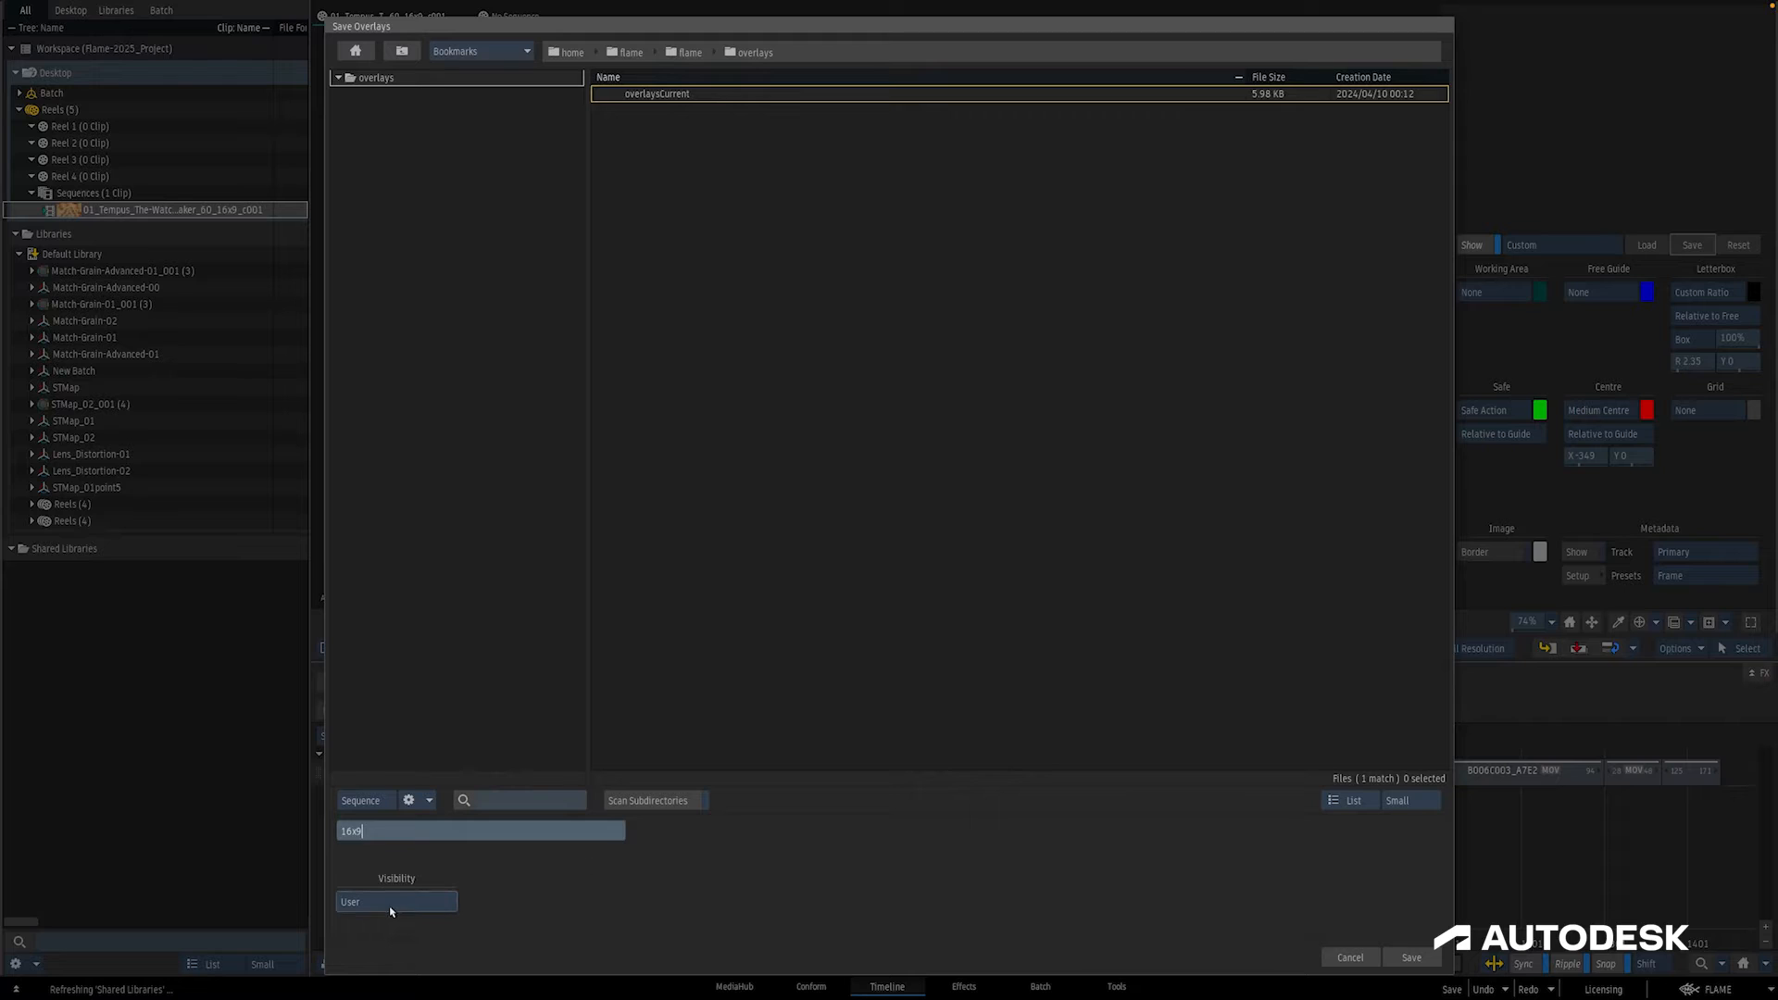
Step: Switch the 16x9 overlay file's visibility to Shared and cancel saving it
left_click(390, 912)
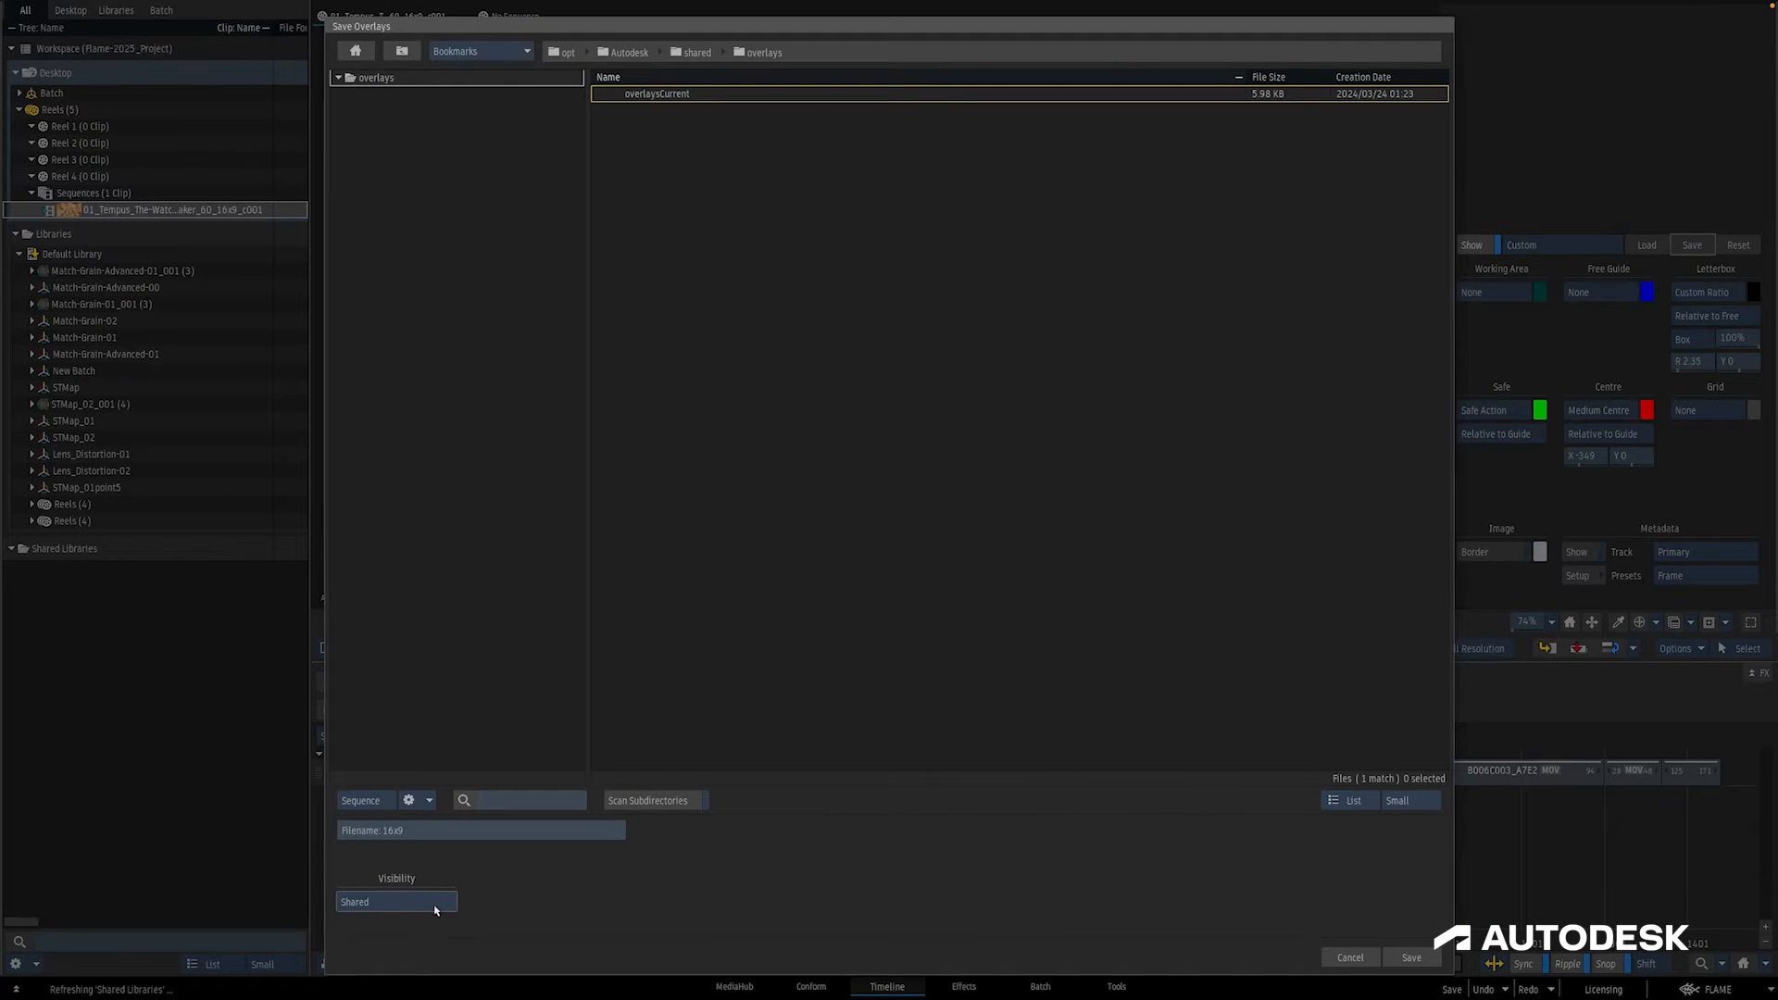
left_click(1349, 957)
Step: In Batch, connect a Blur node to the output of the A002C008_EISA clip and view its result
left_click(1041, 987)
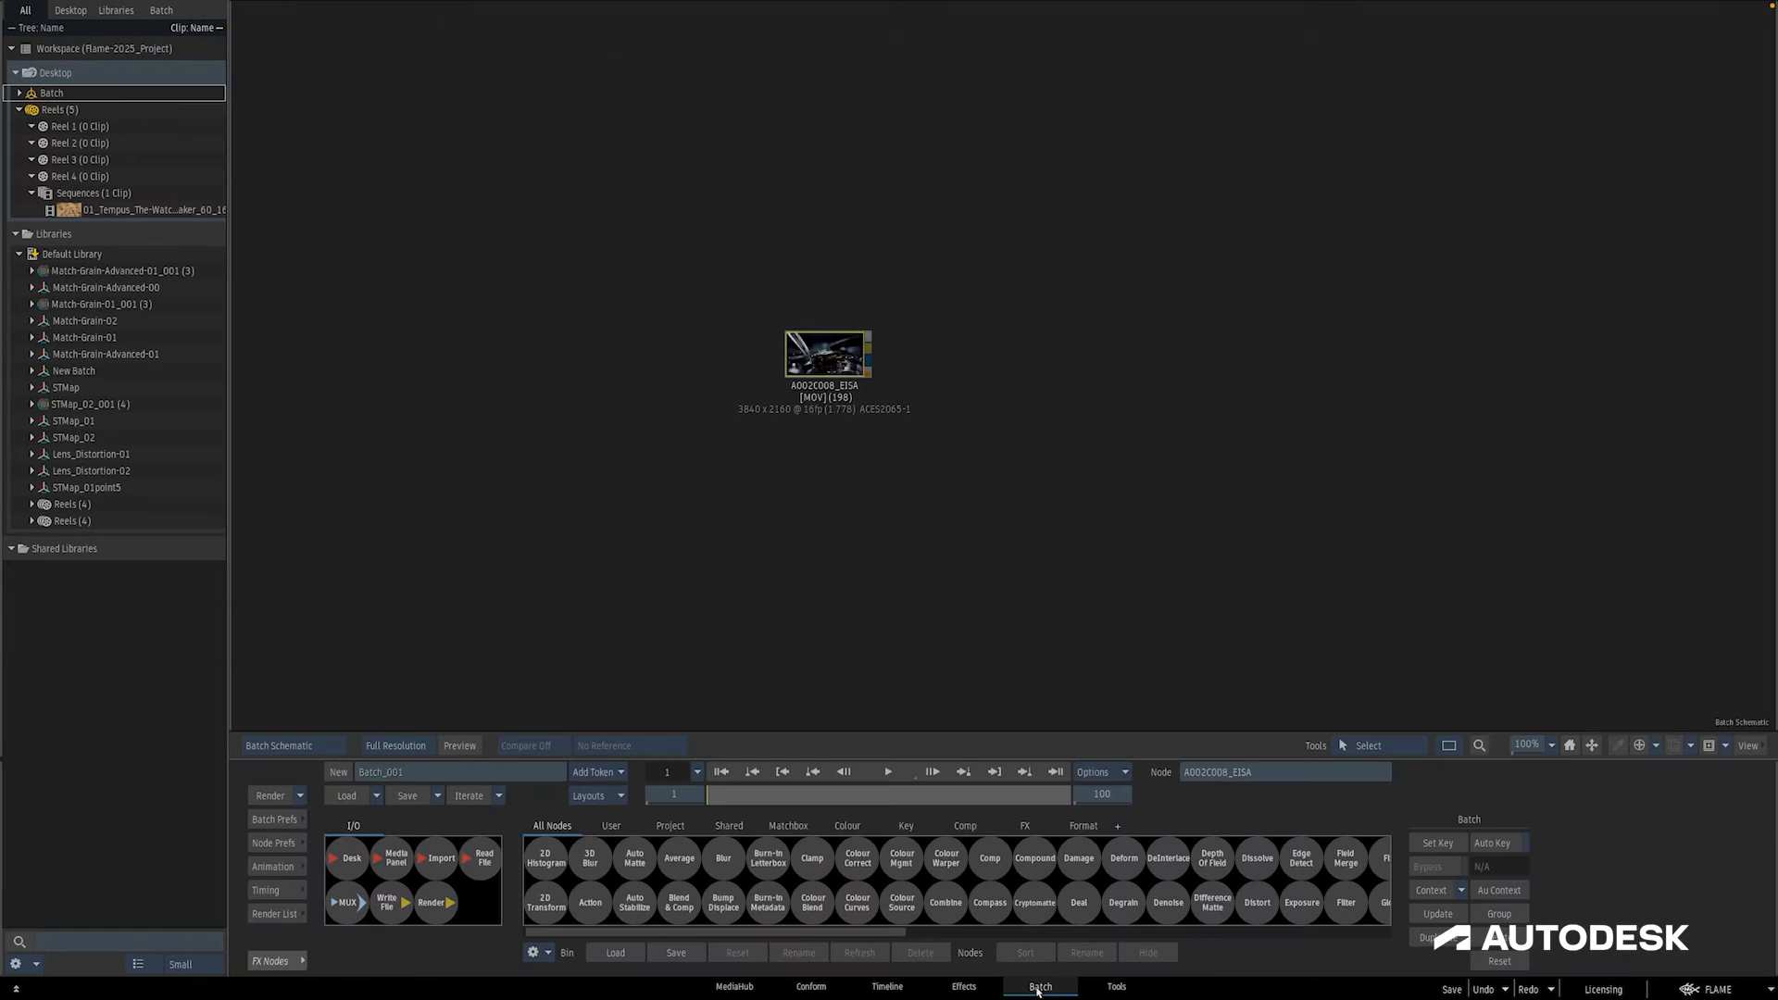
left_click_drag(723, 858, 1065, 377)
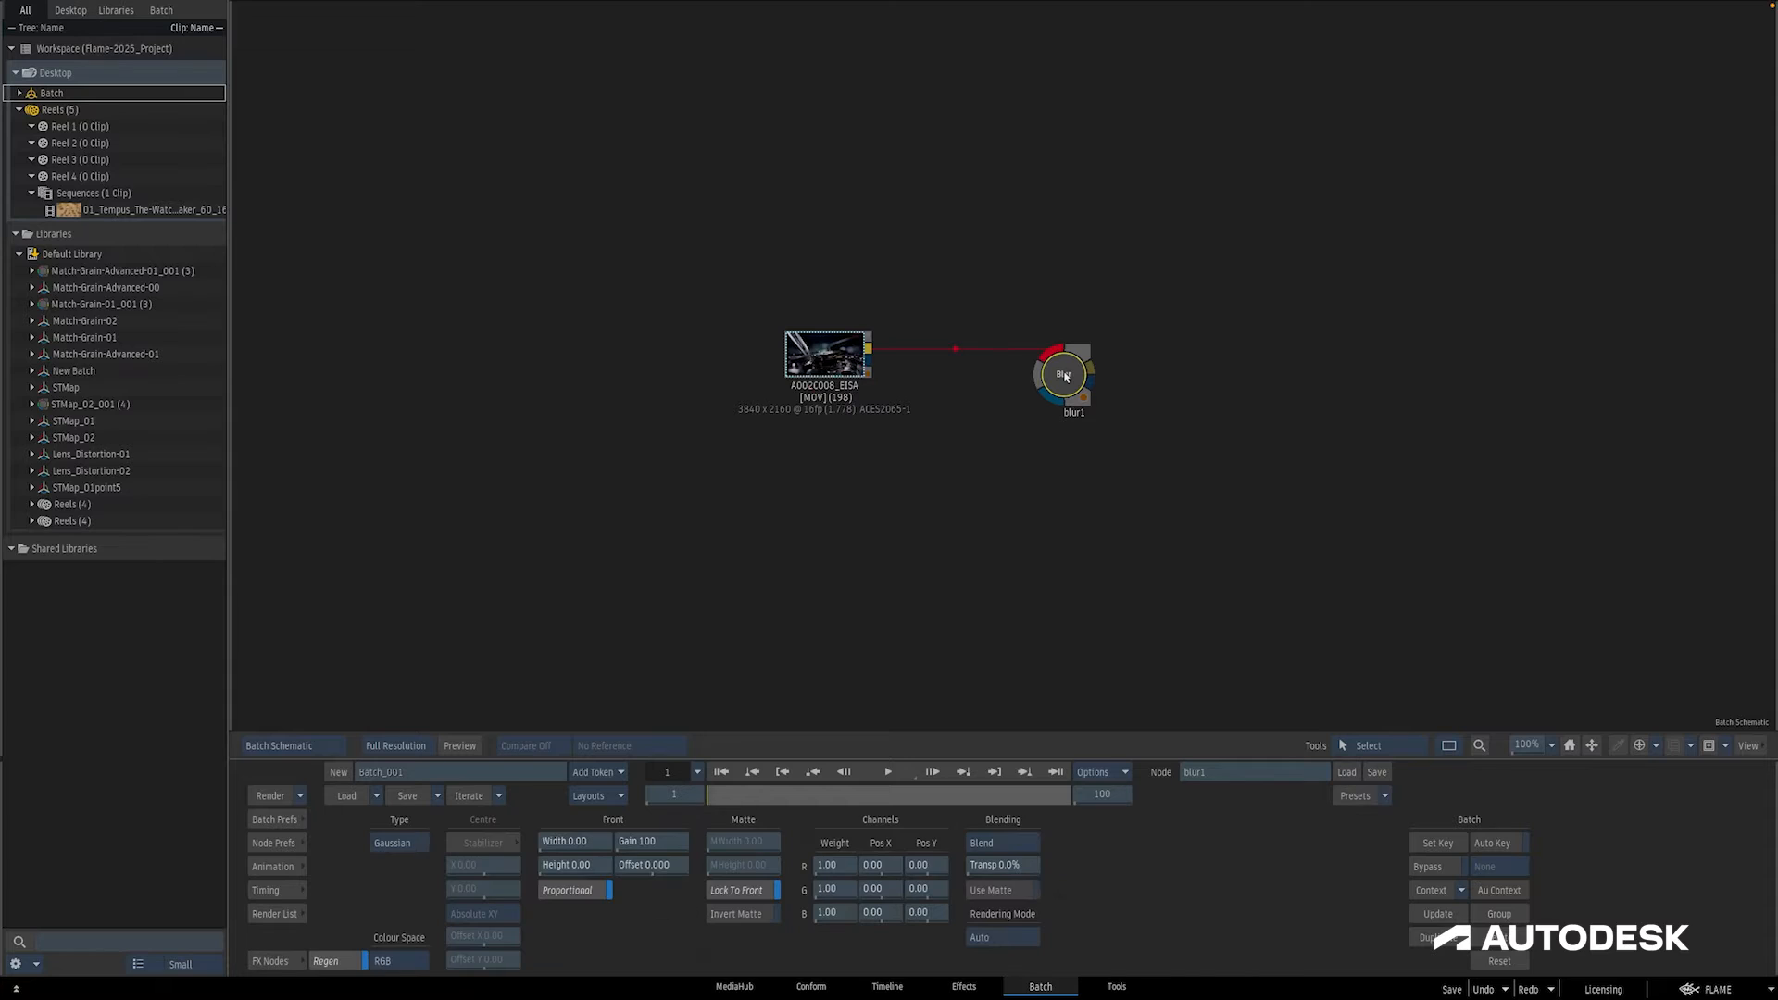
key("F4")
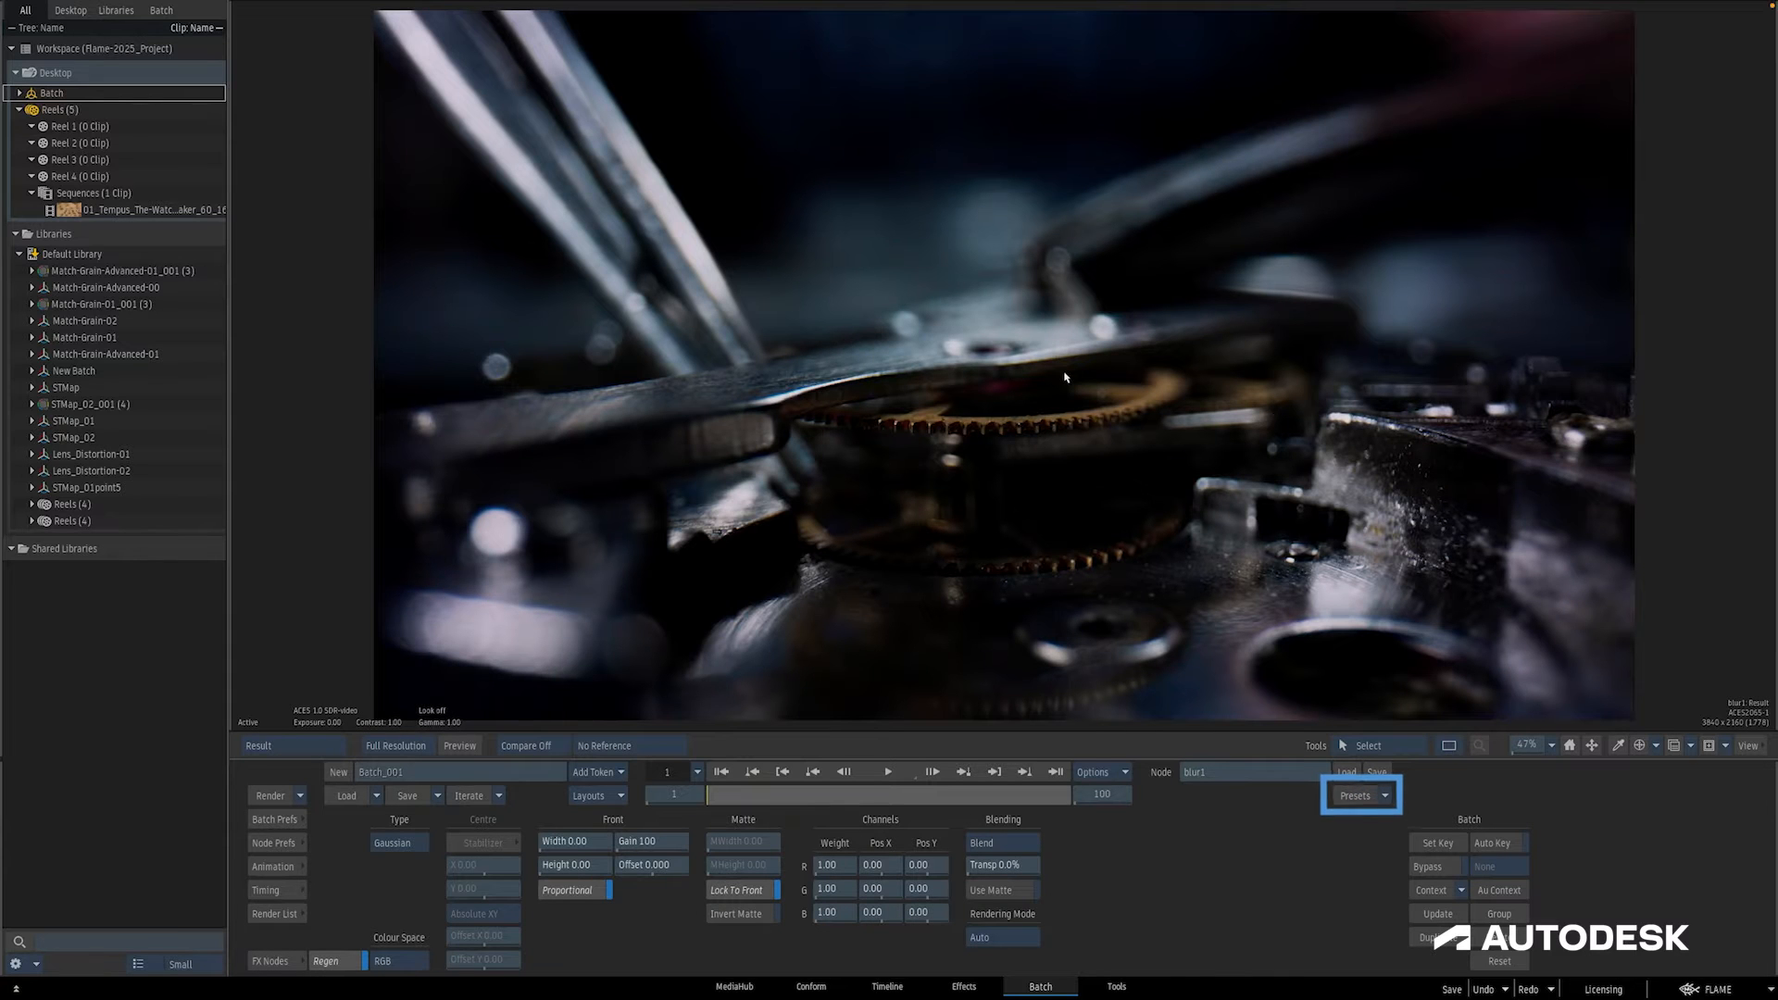
Step: Check the Blur node's available presets, then set its type to Defocus with a width of 164.20
left_click(1385, 796)
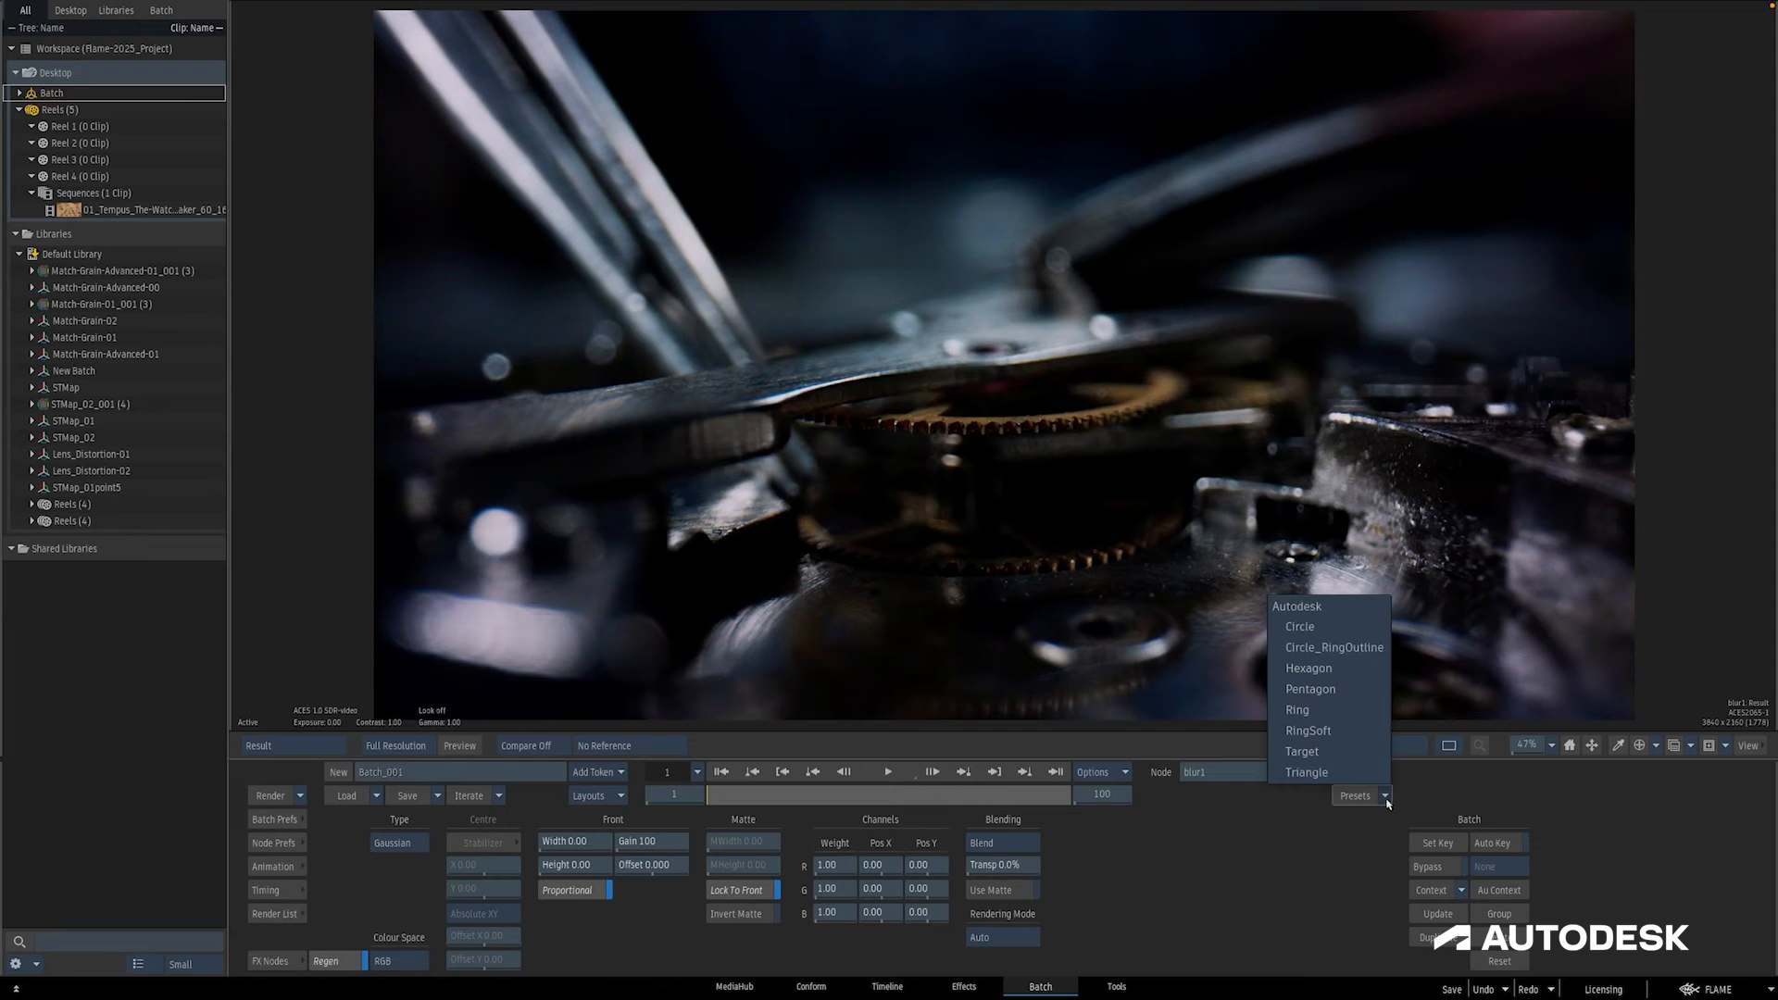
left_click(392, 843)
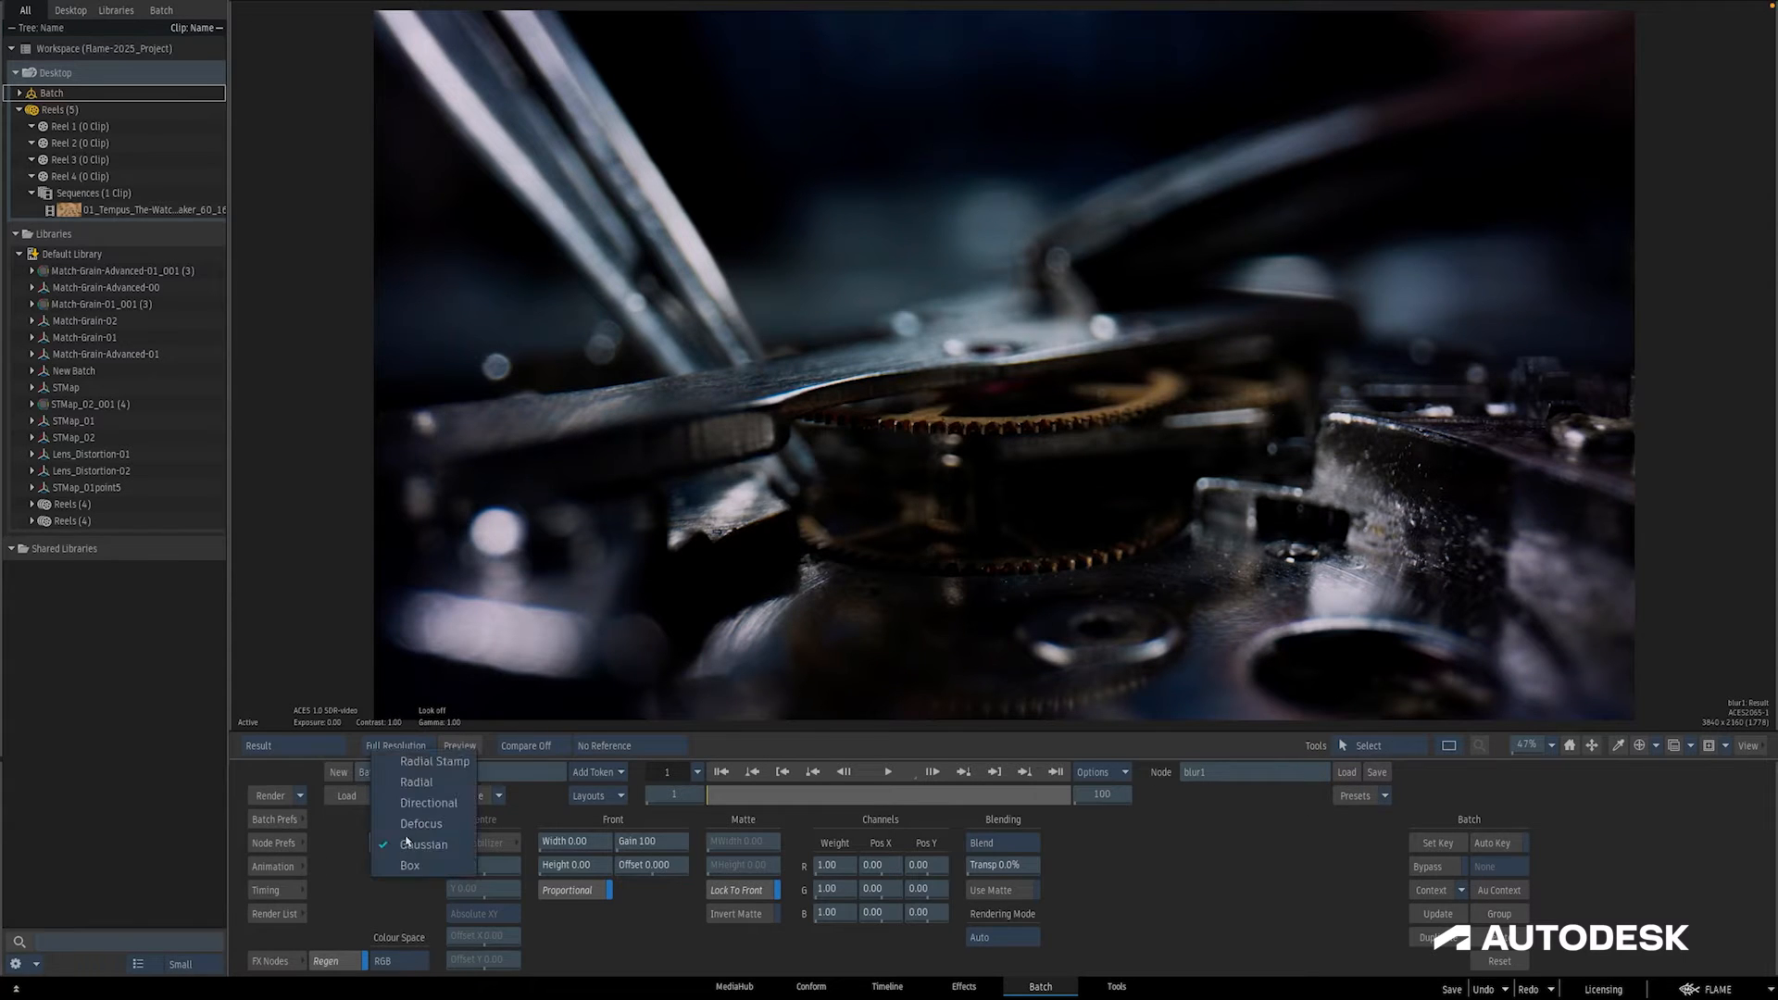
left_click(408, 824)
left_click_drag(569, 840, 641, 843)
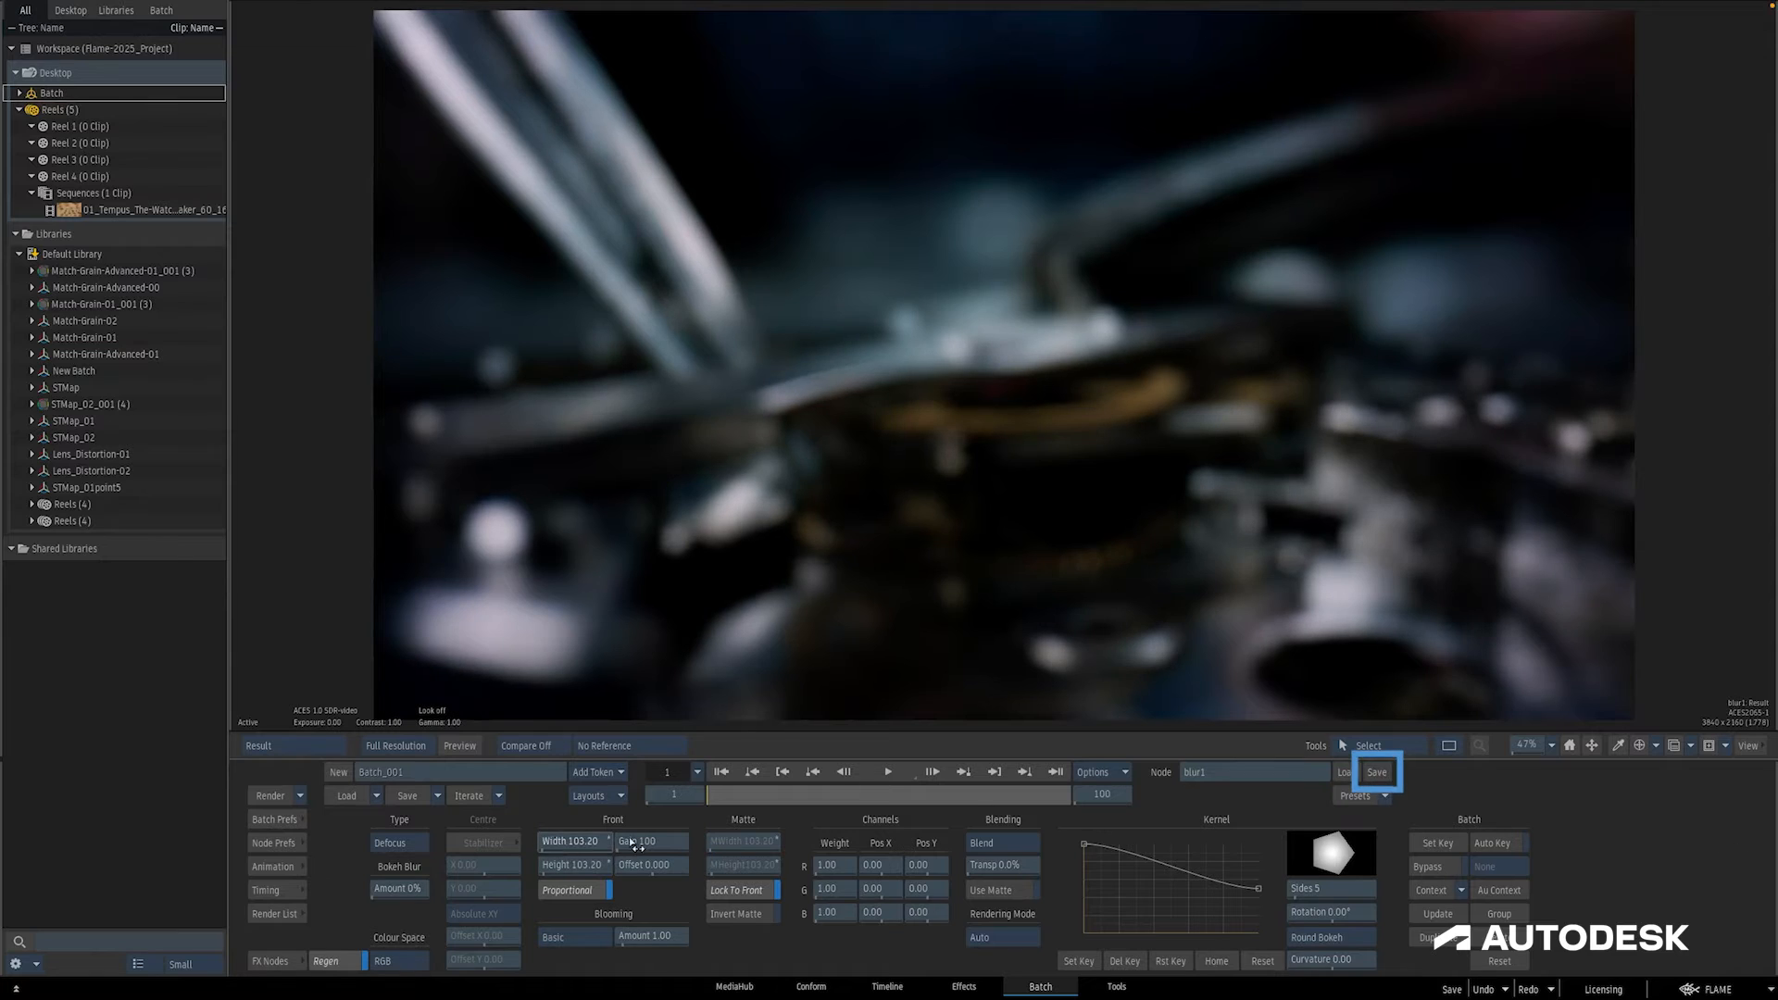
Step: Begin saving the Blur node's settings and set the save type to Presets
left_click(1376, 772)
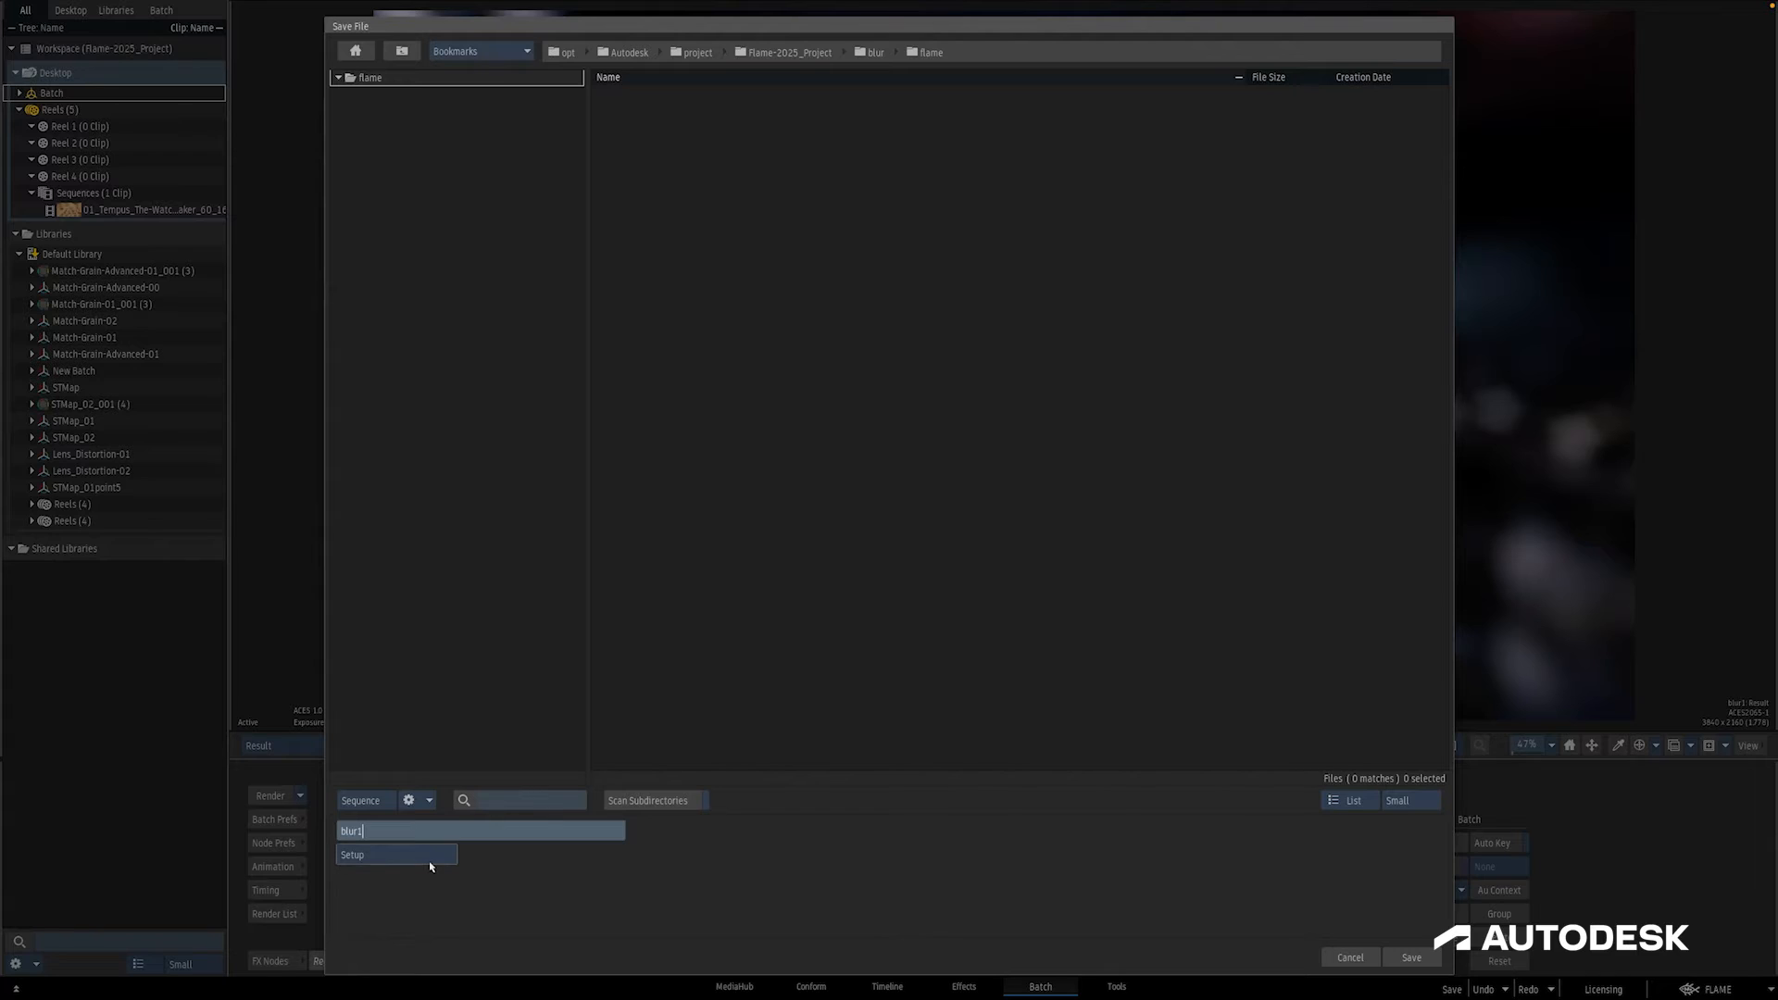
left_click(429, 863)
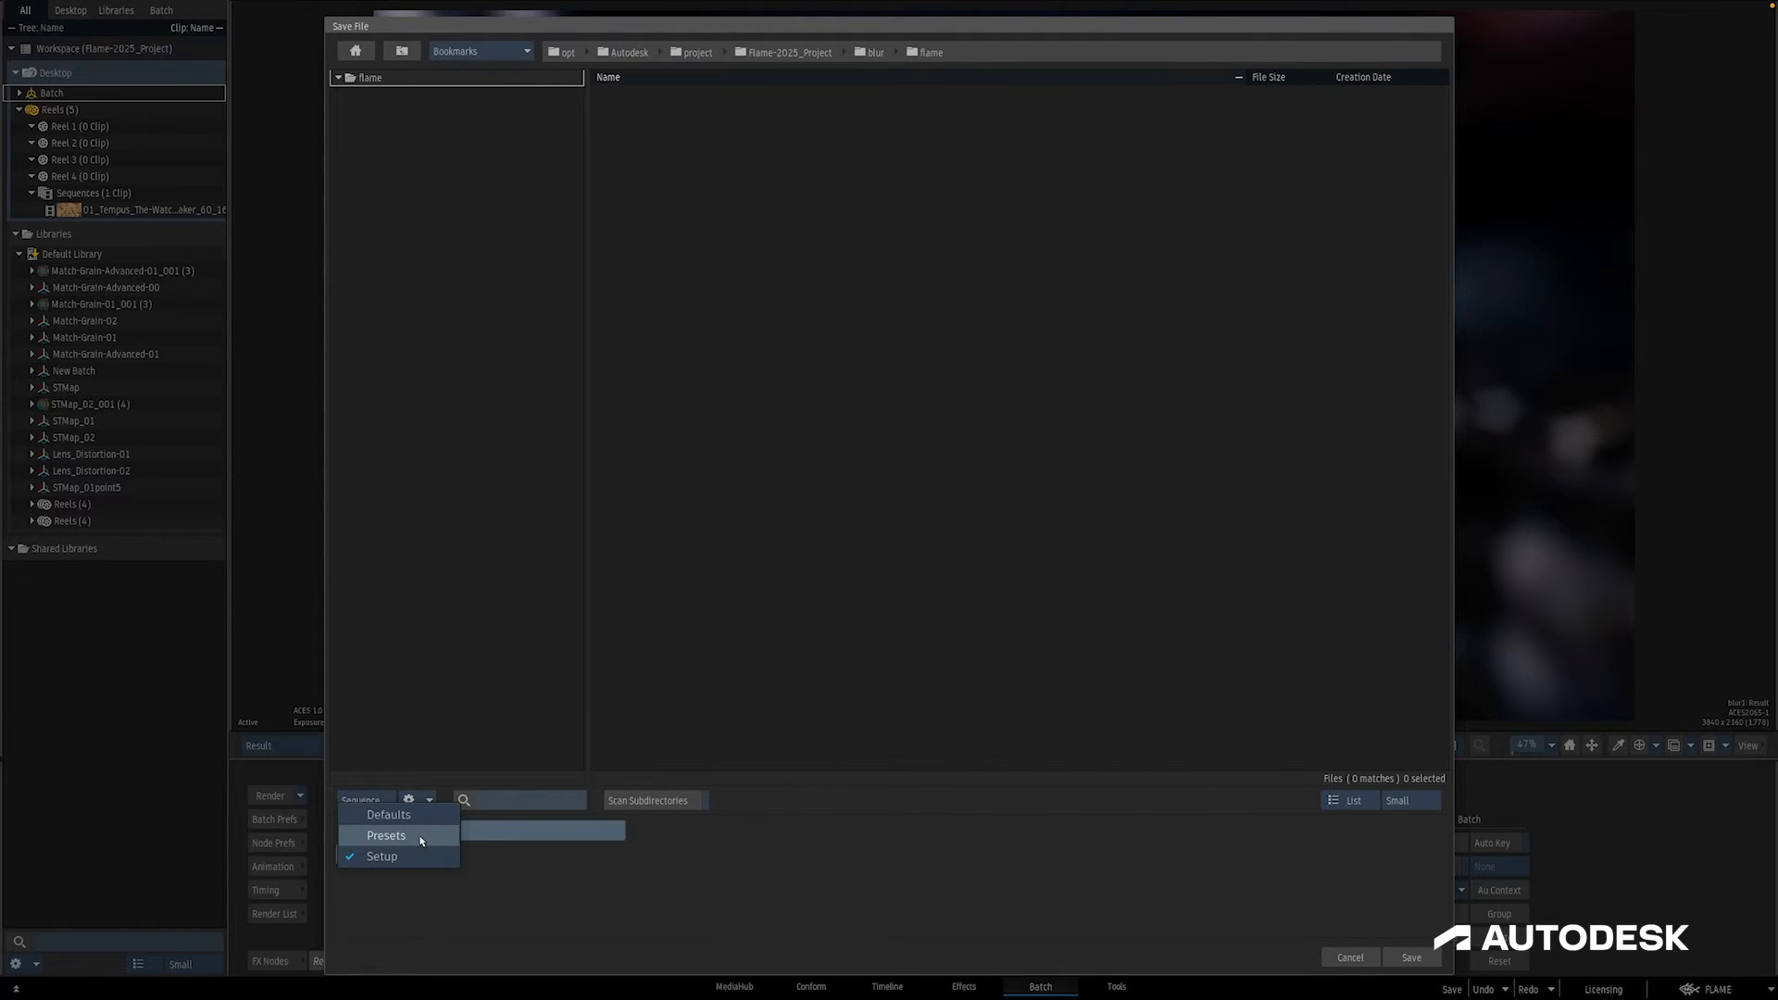
left_click(422, 836)
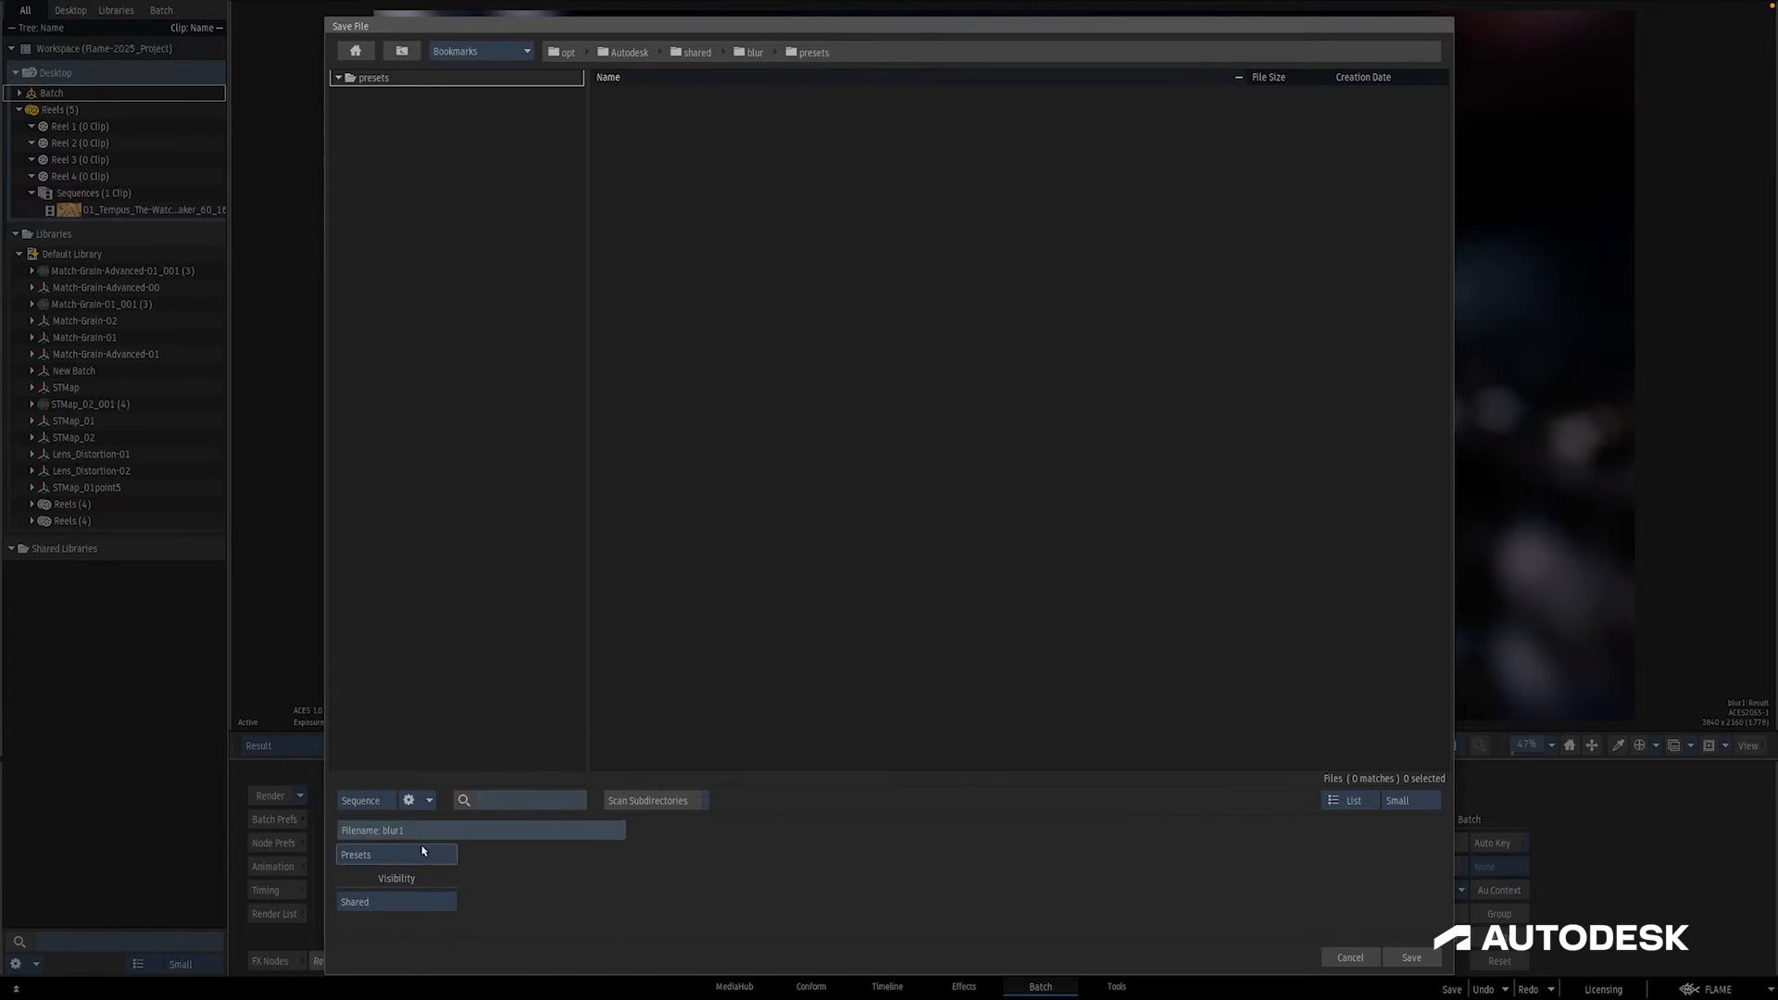
left_click(427, 854)
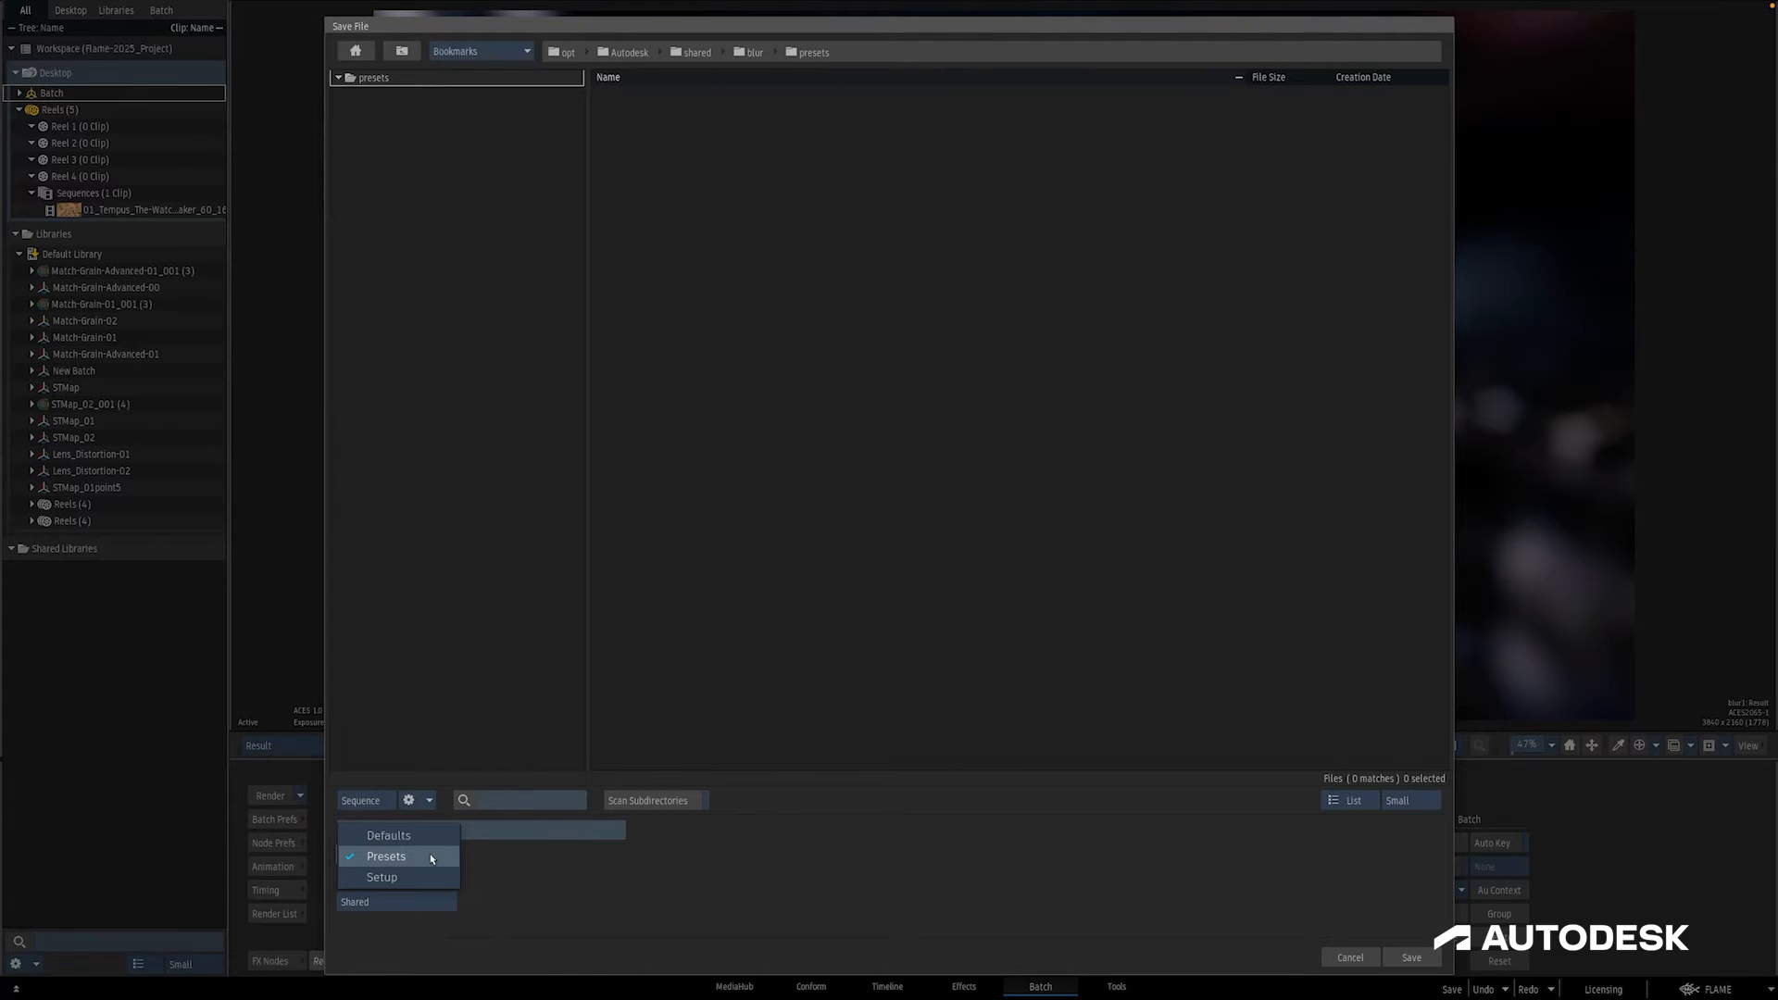
left_click(432, 876)
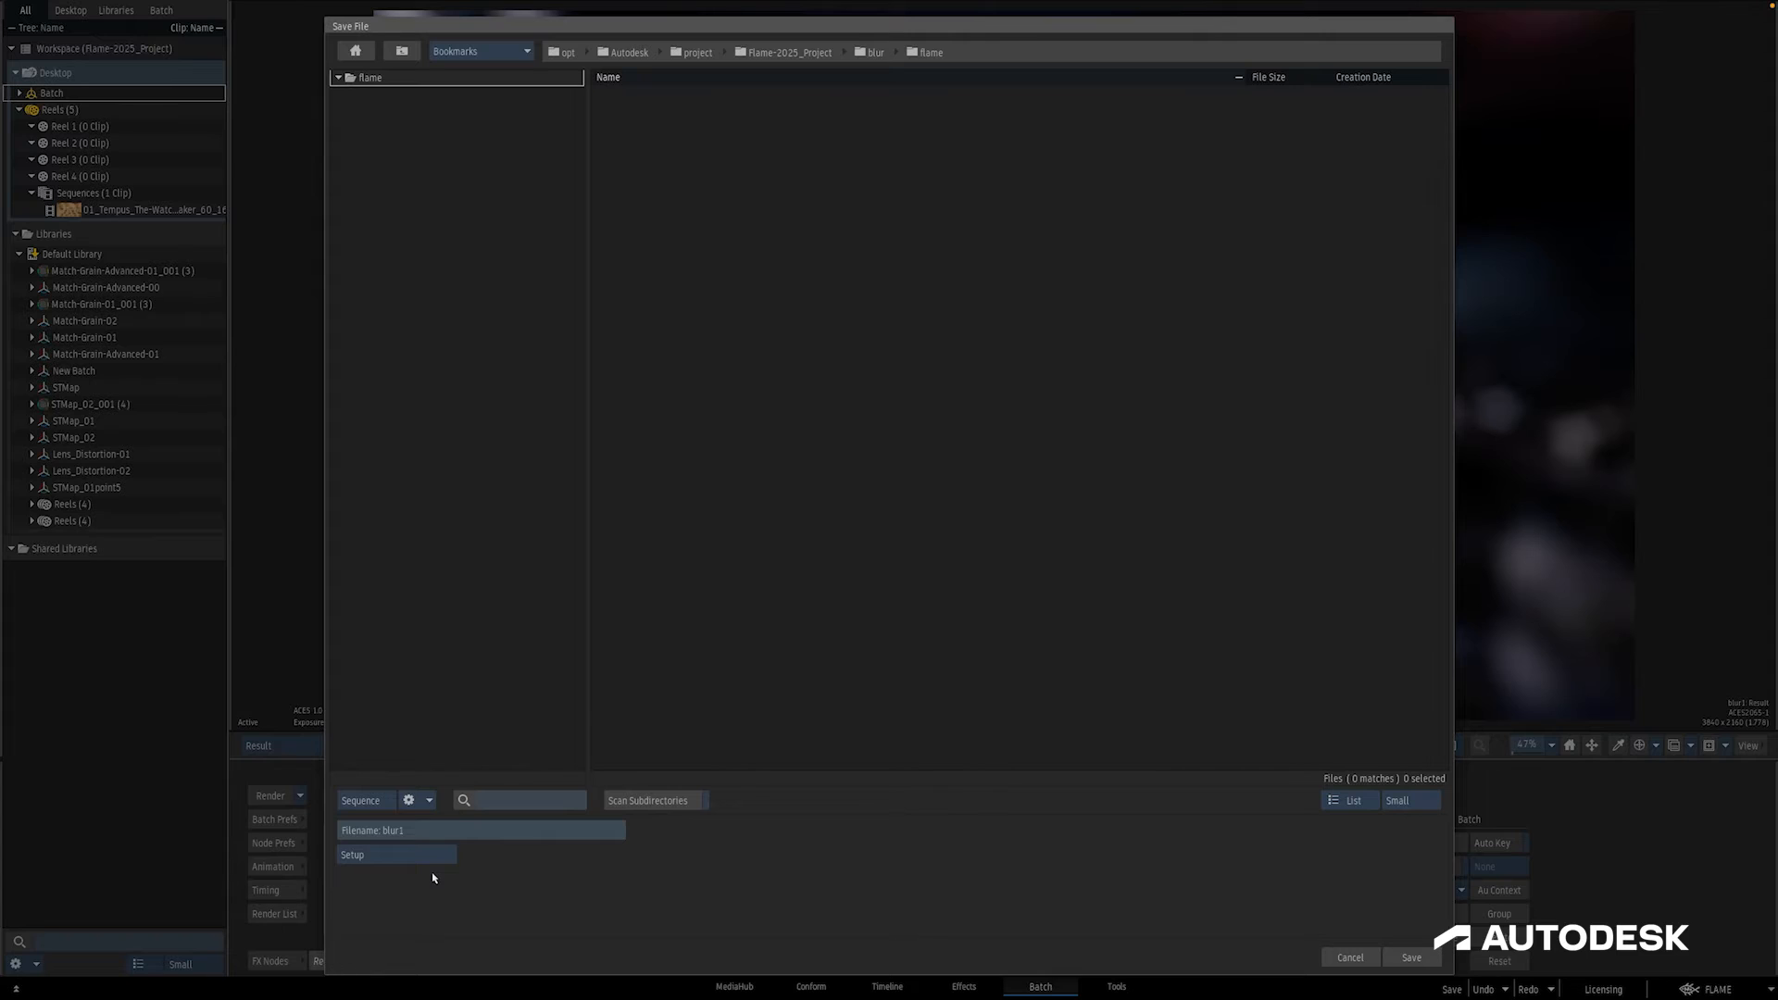
left_click(428, 857)
left_click(427, 836)
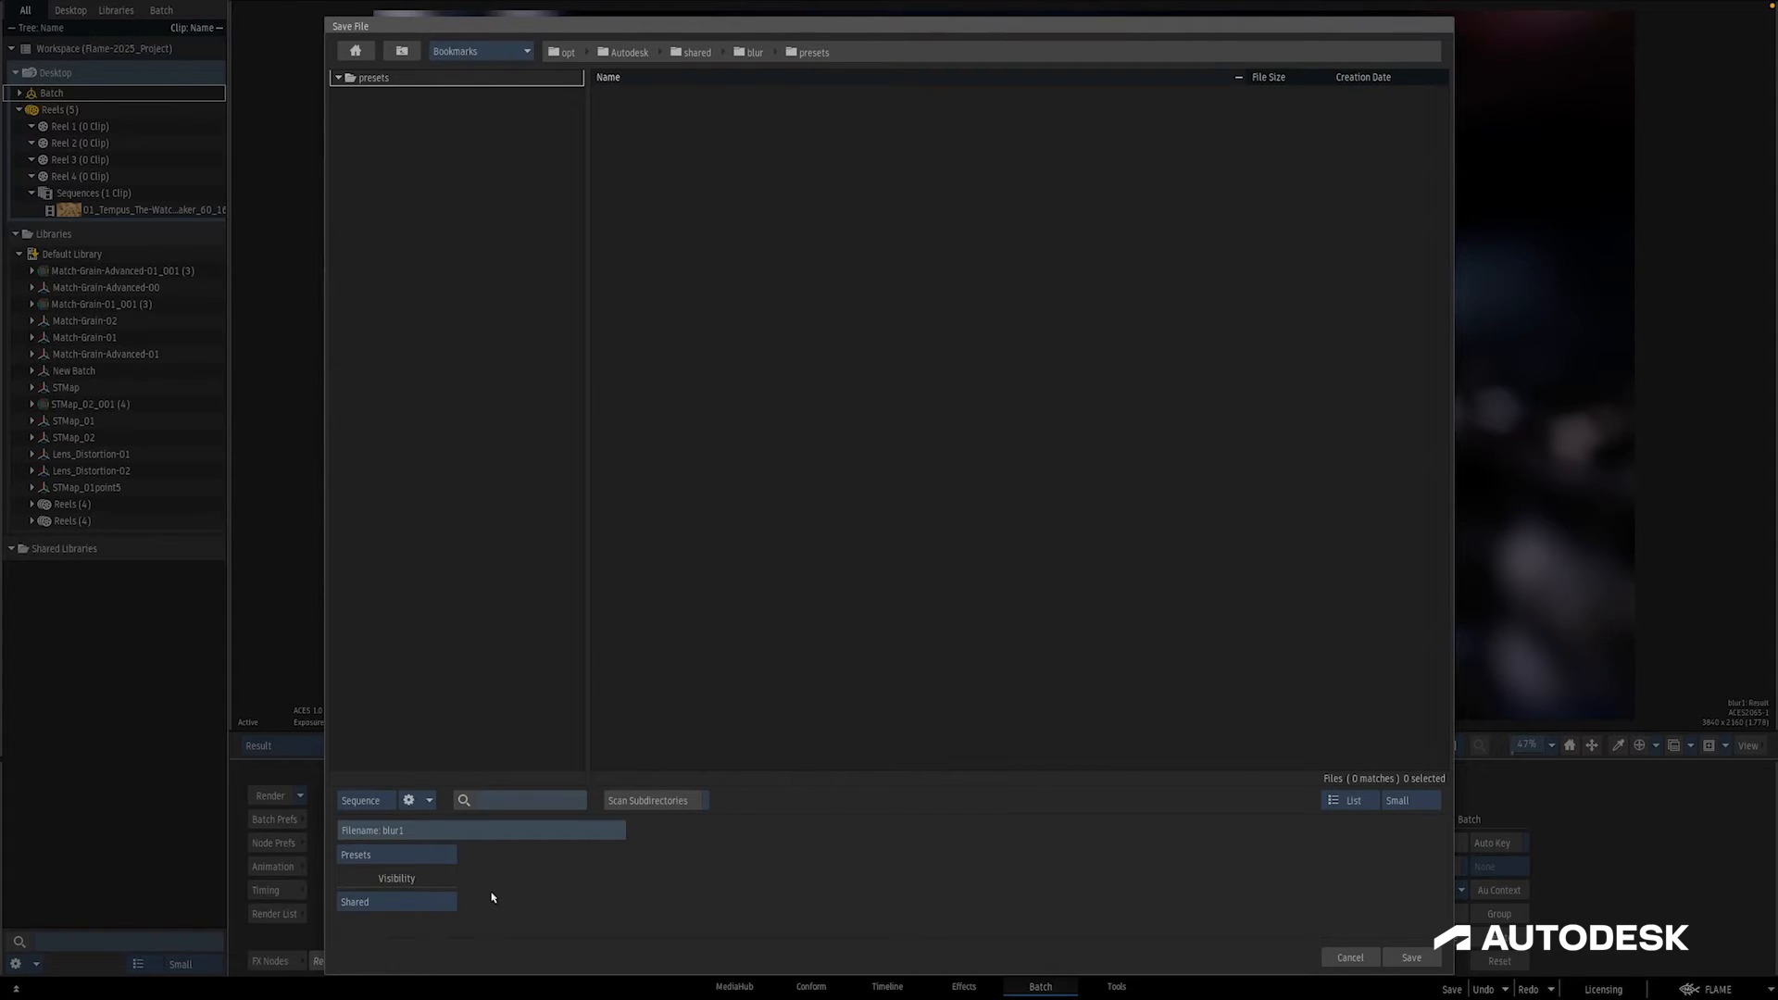
Step: Save the blur1 preset with Shared visibility
left_click(445, 901)
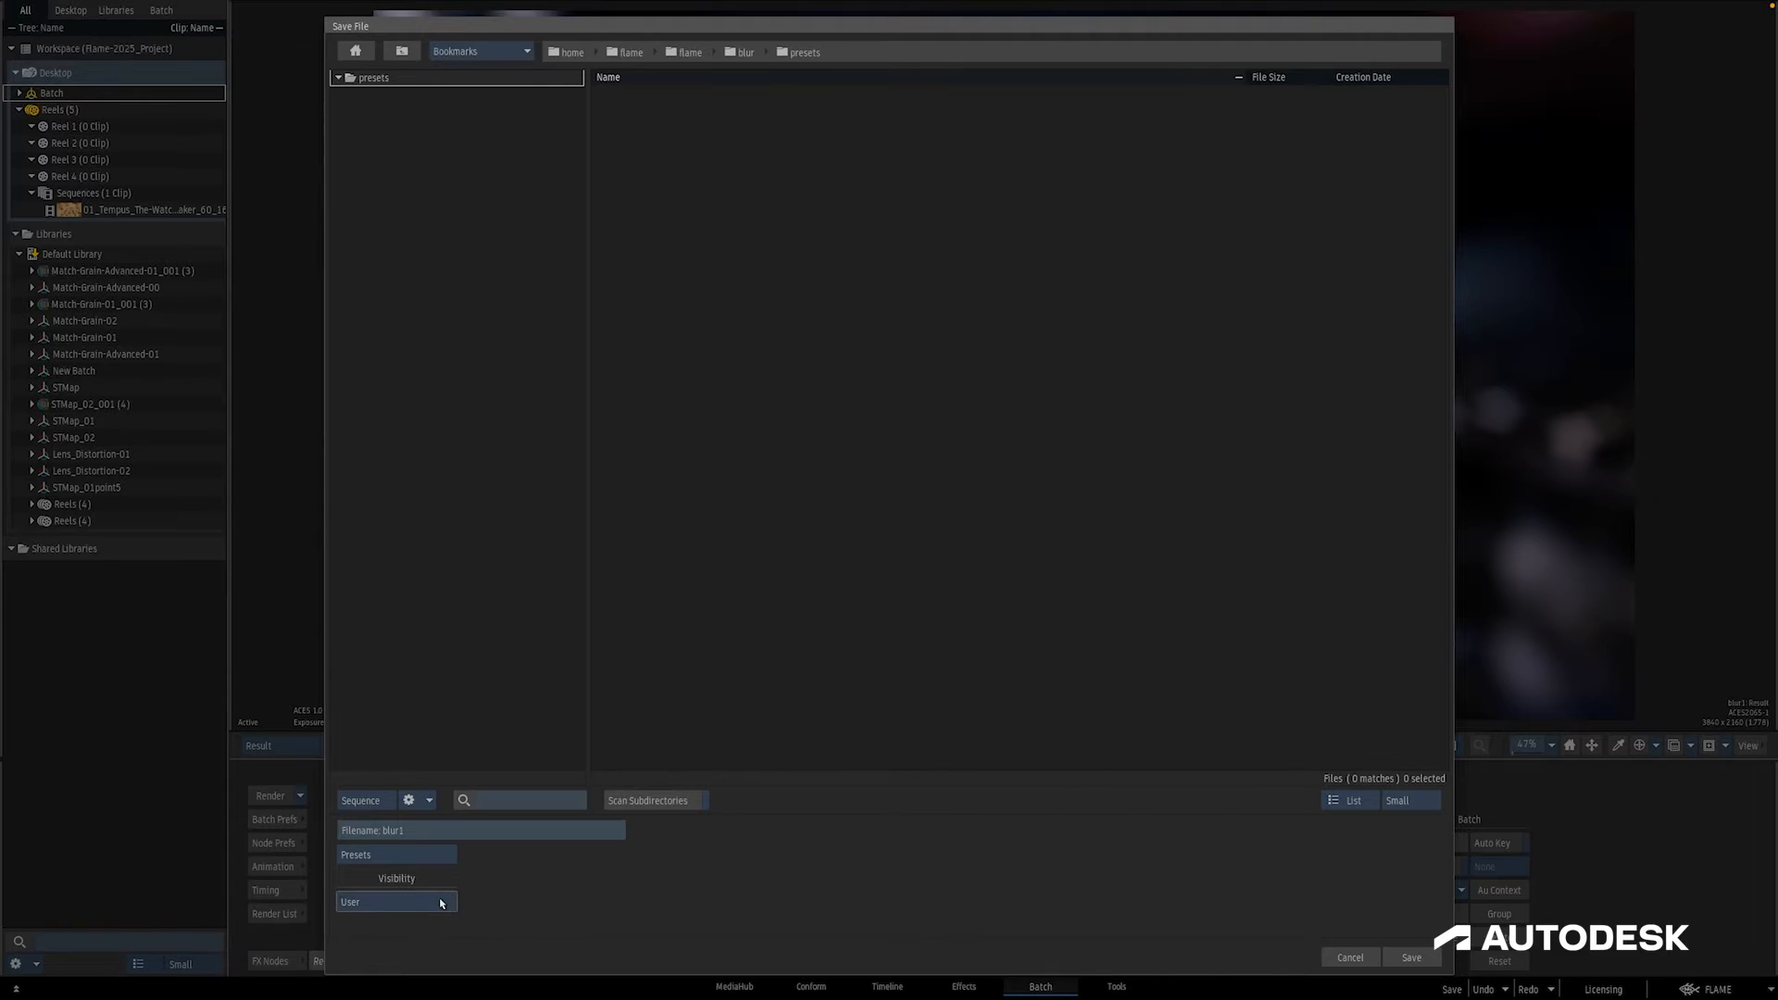
left_click(441, 903)
left_click(1409, 957)
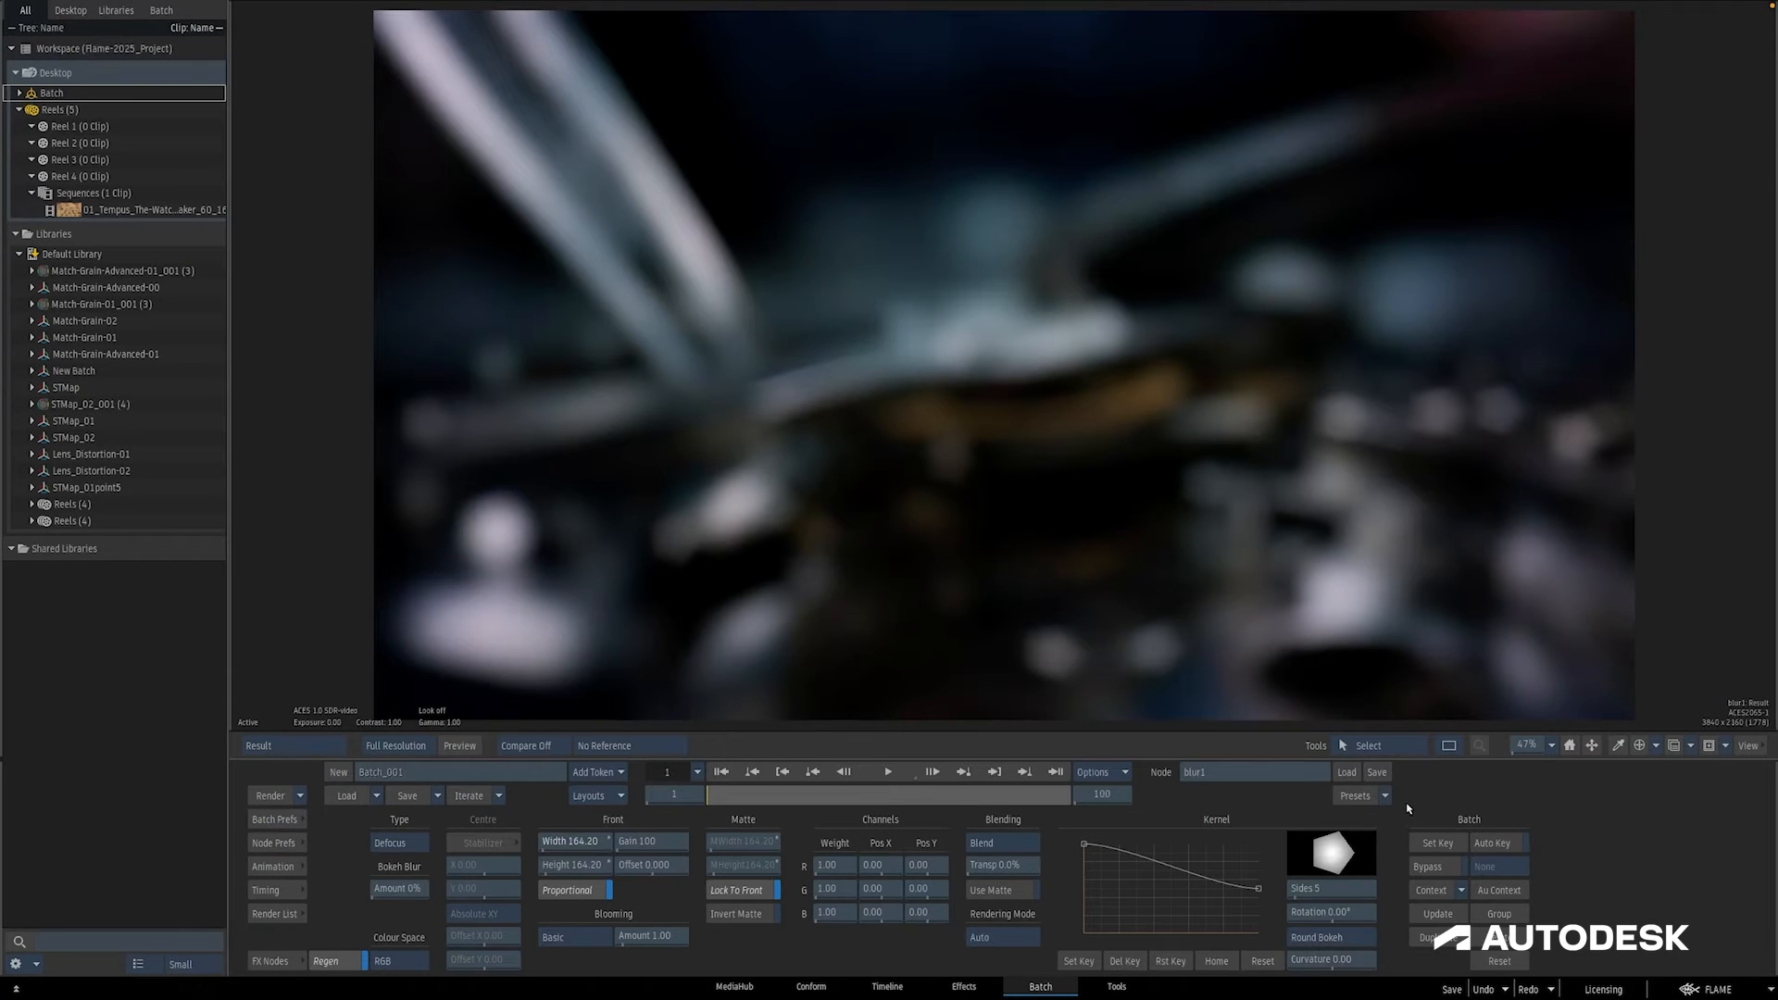
Step: Check the preset list, save the Blur node as a Setup named blur1 in the project folder, and browse the files available for loading
left_click(1361, 796)
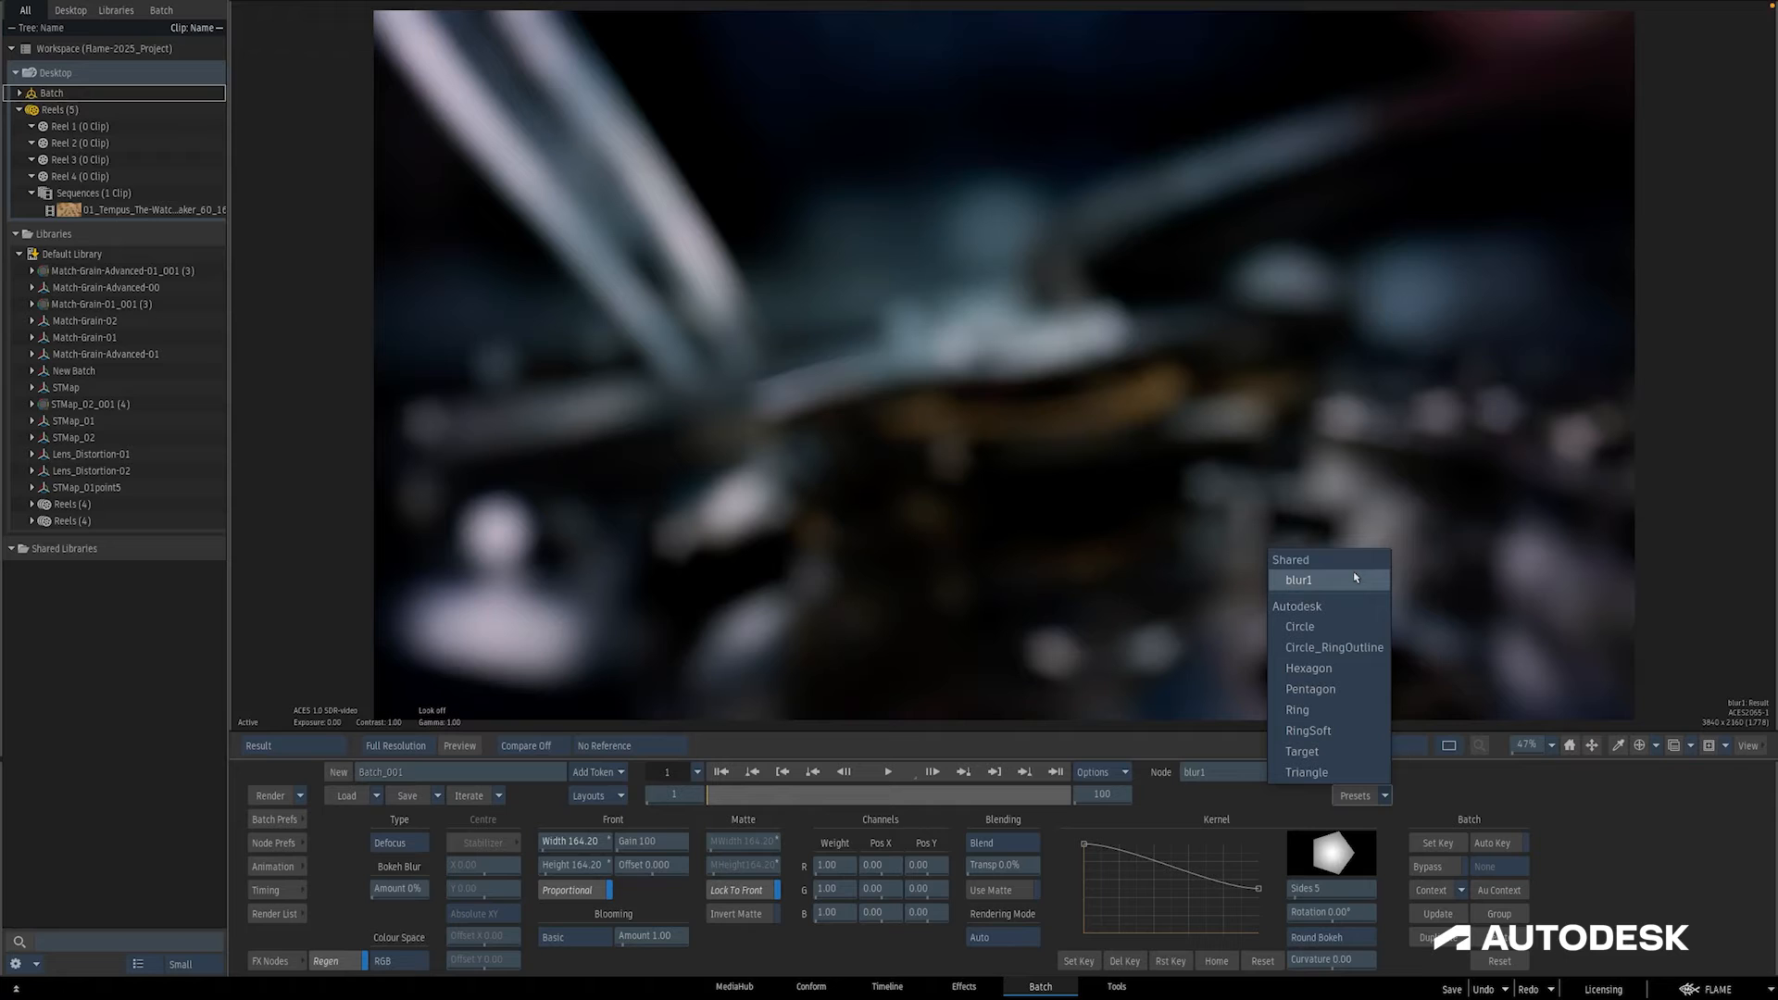
left_click(1418, 785)
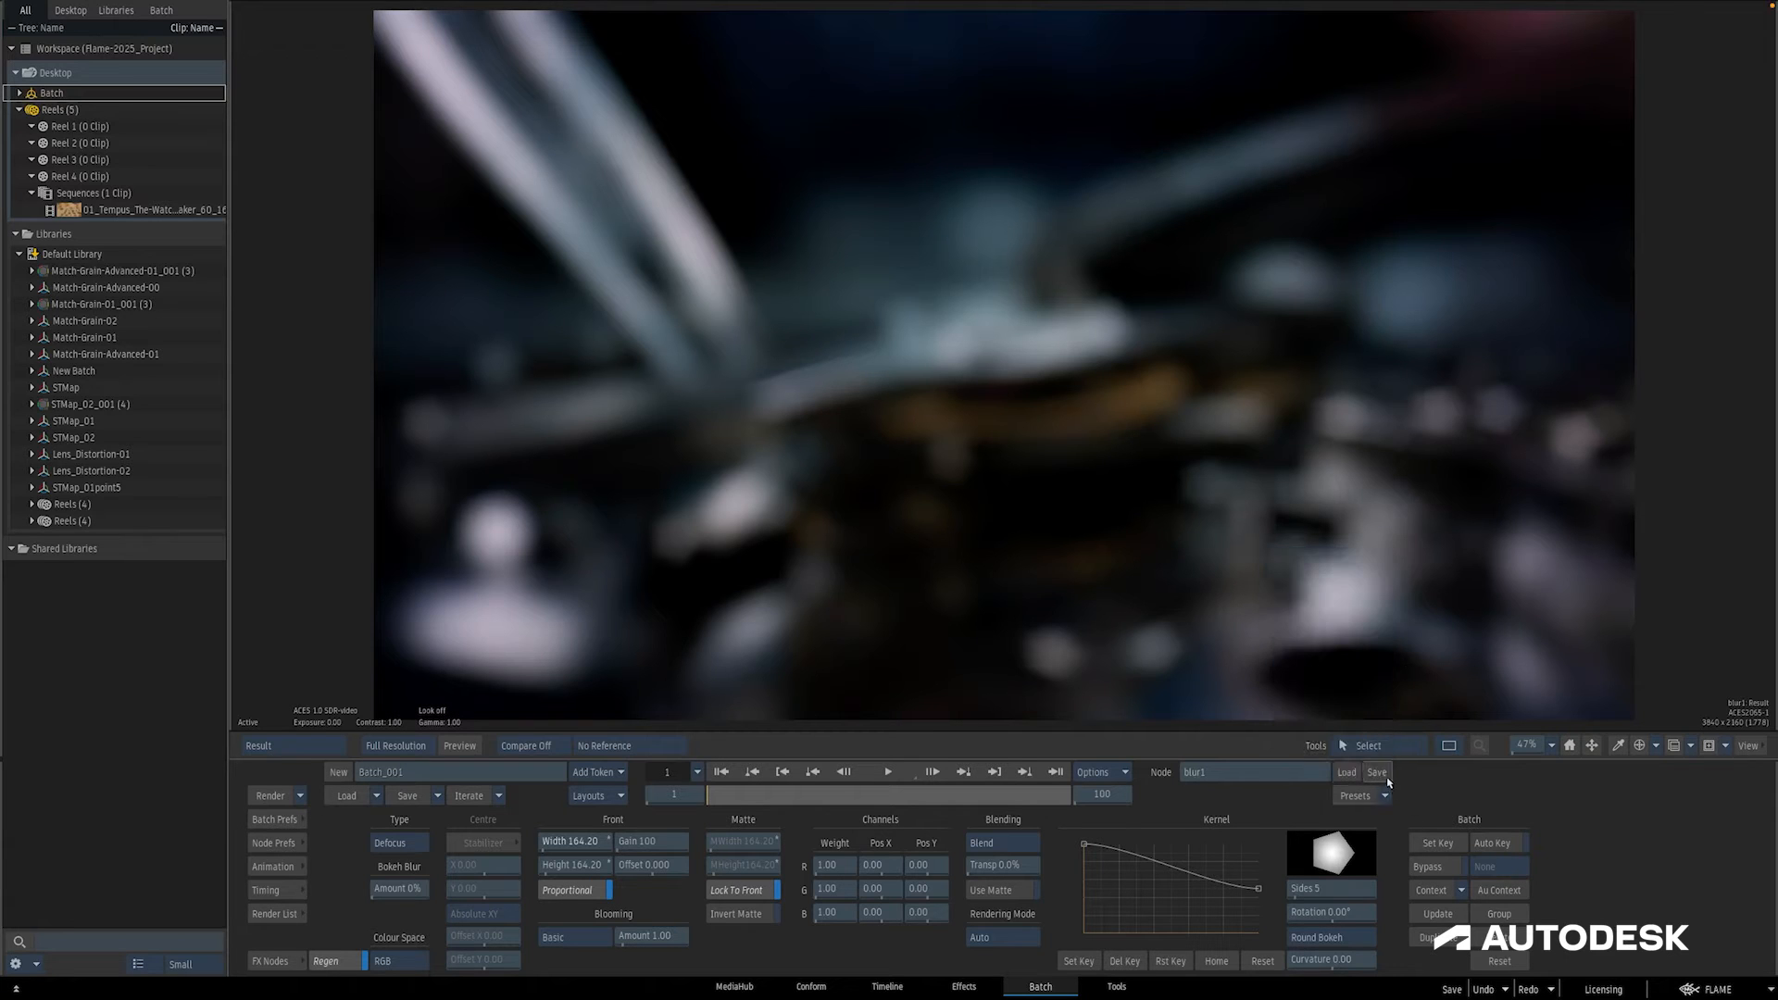
left_click(1382, 774)
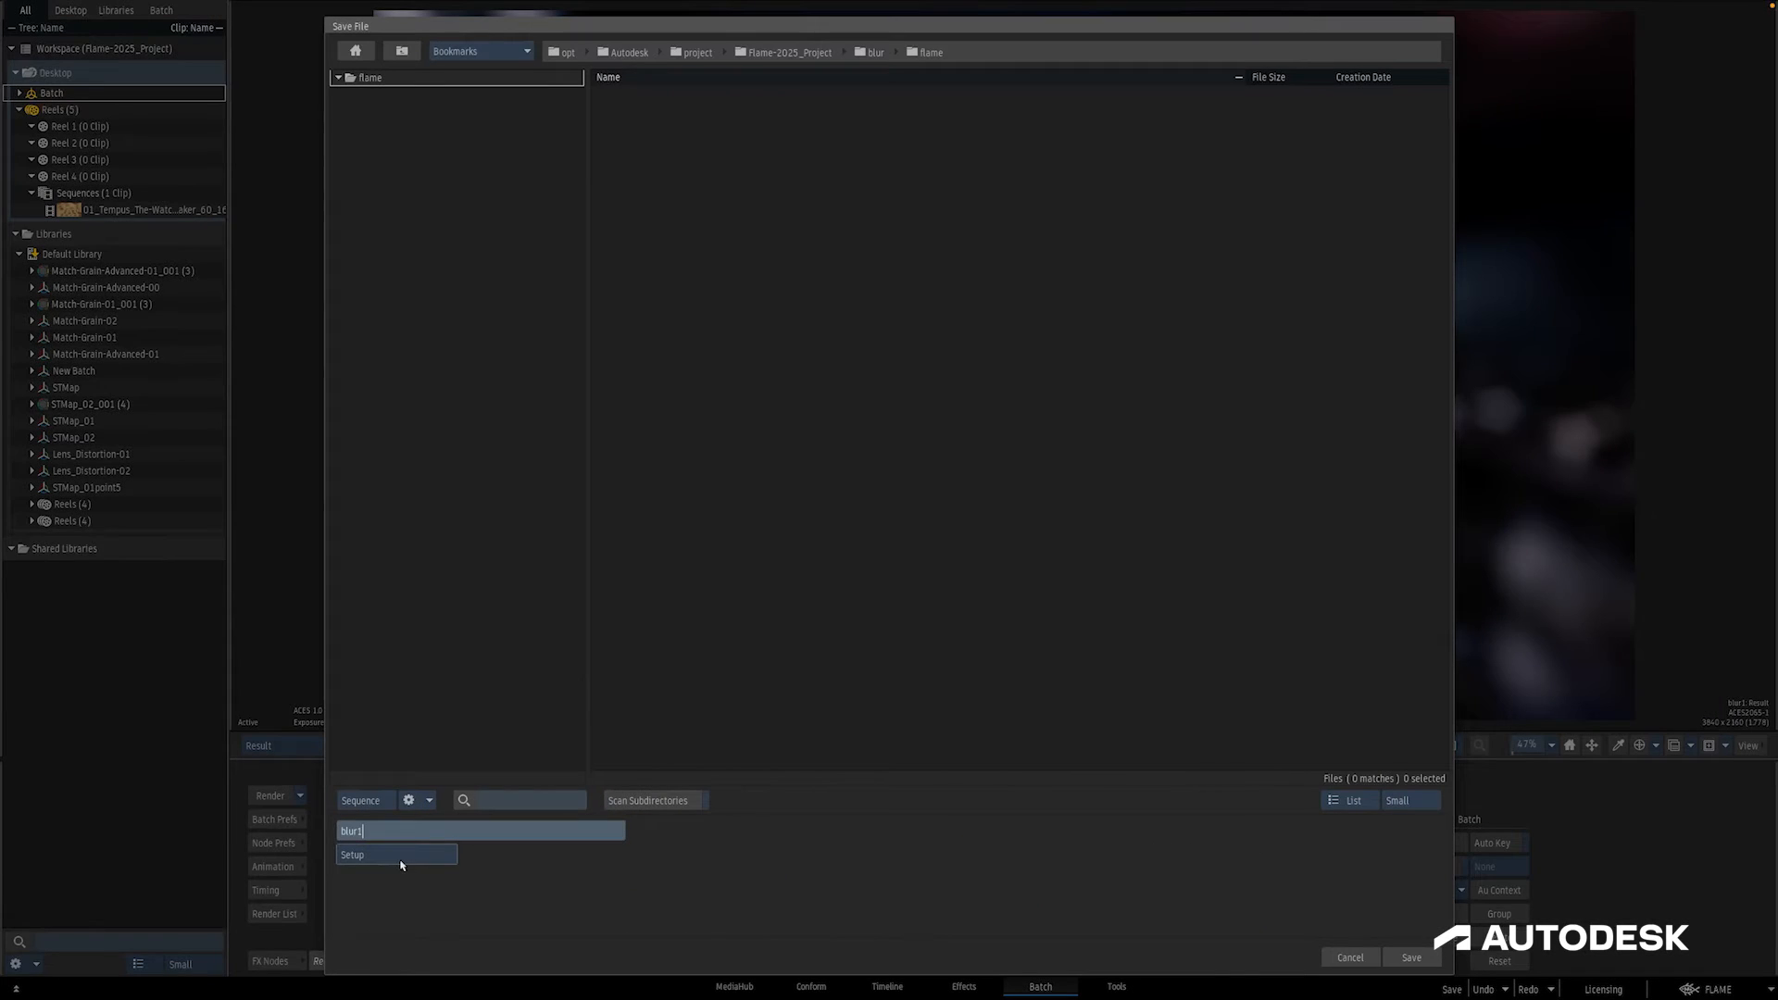
left_click(1409, 957)
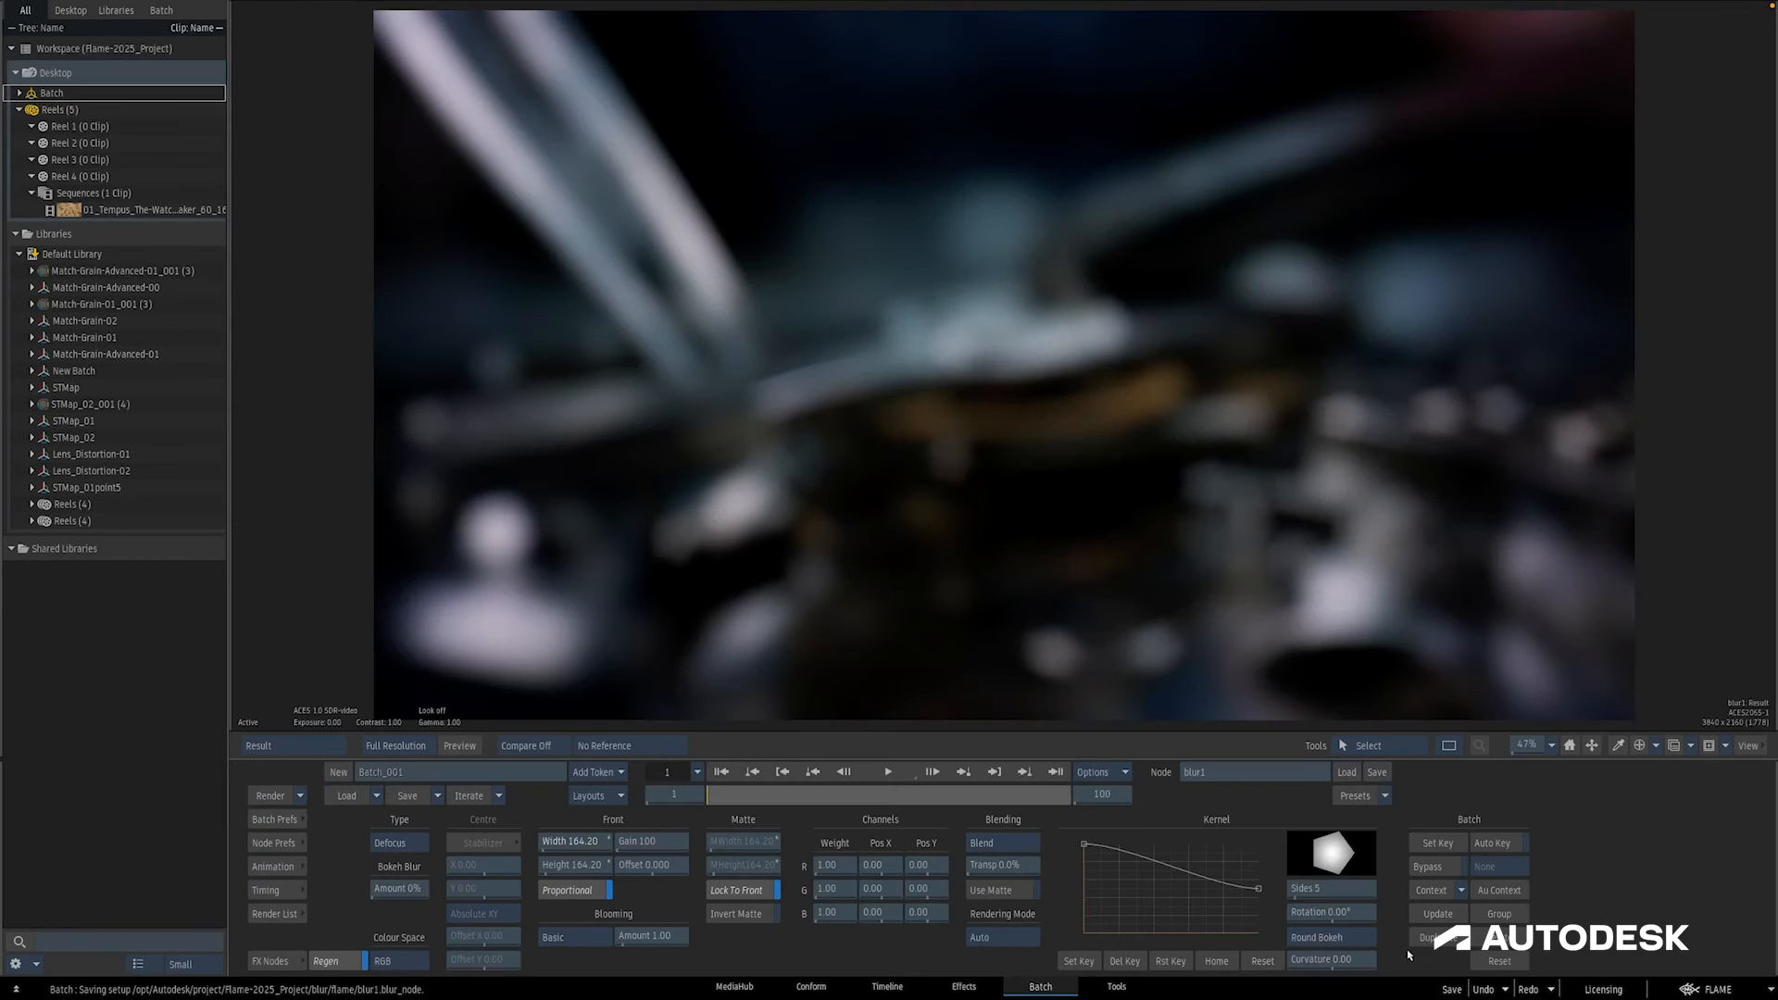
left_click(1345, 774)
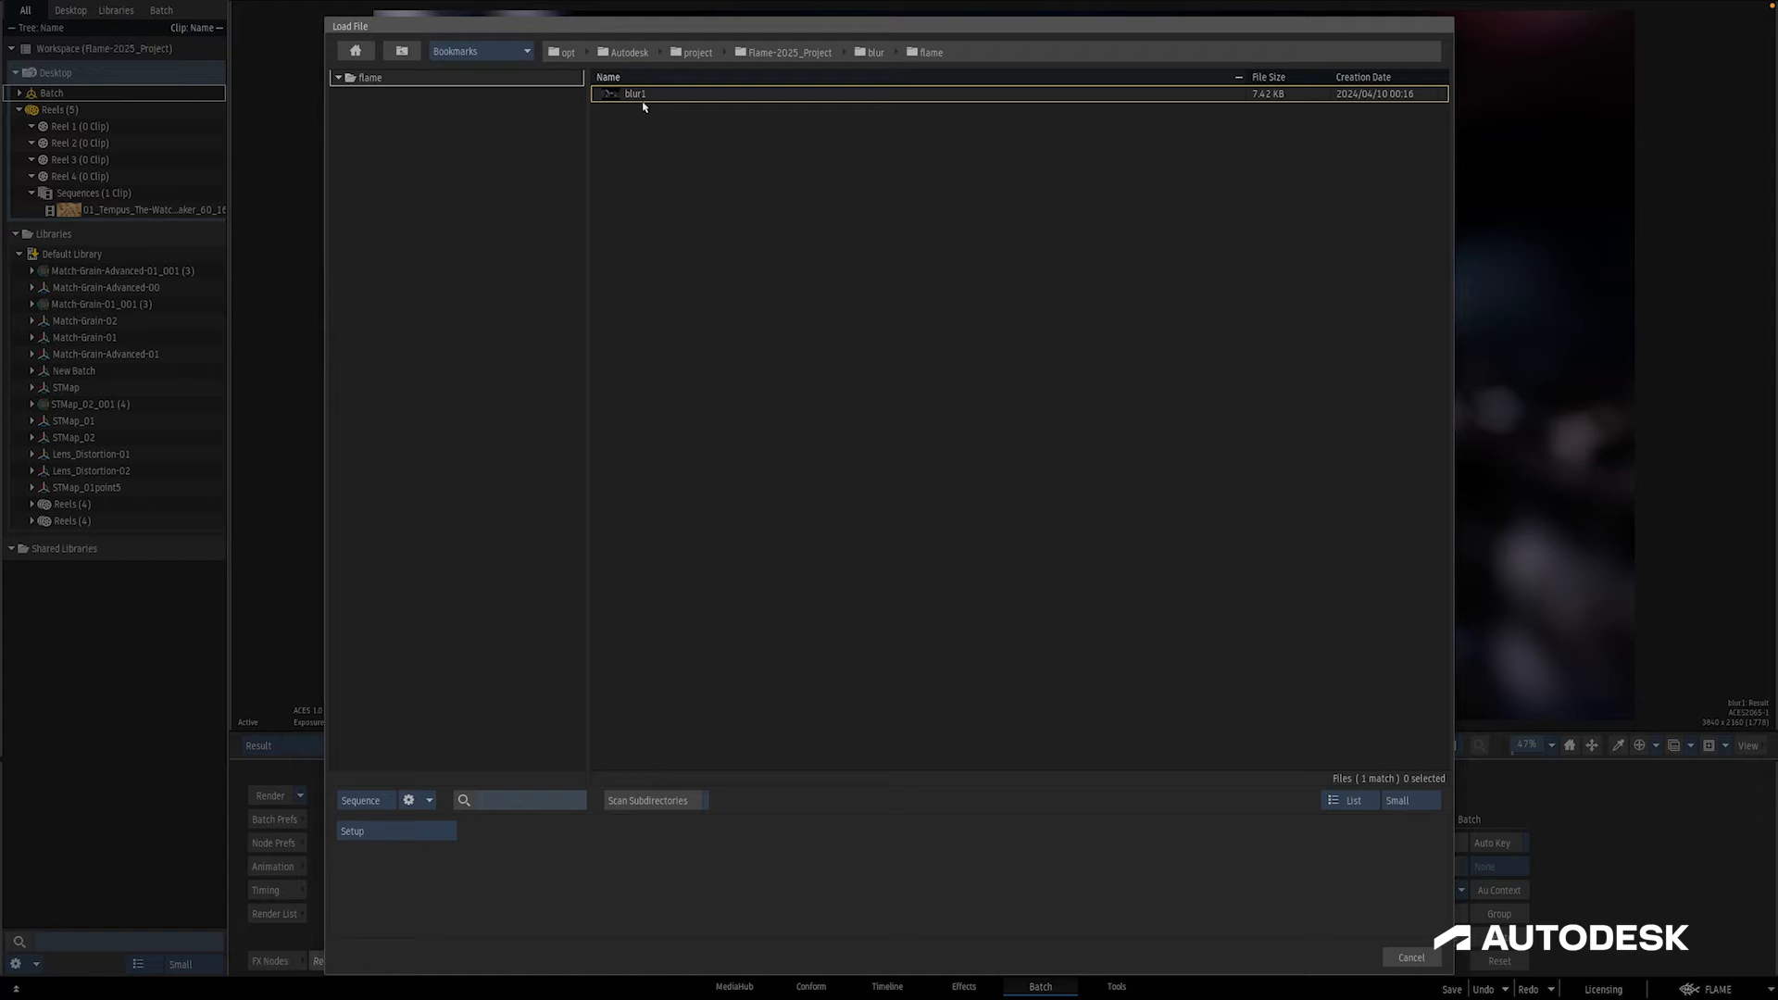
Step: Switch to the Linux terminal, list the files in /opt/Autodesk/cfg/.2025/ and open sysconfig.cfg from there in emacs
type("emacs /opt/Autodesk/")
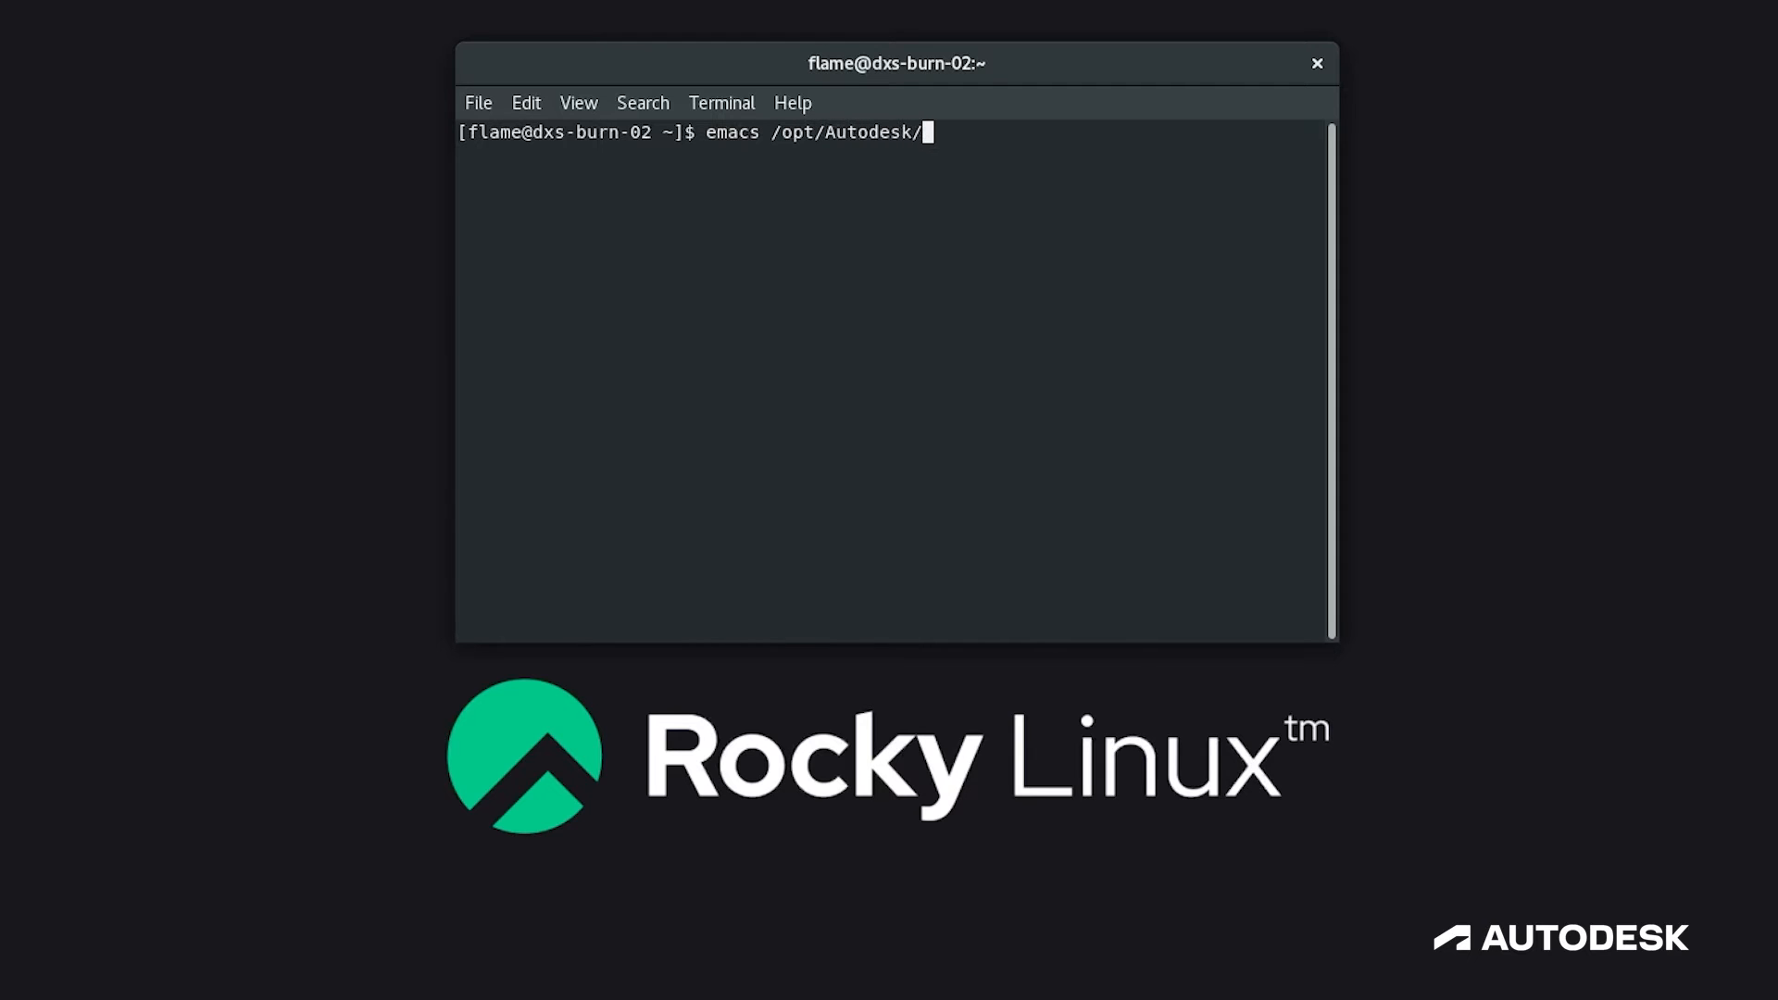
type("cfg/.2025/")
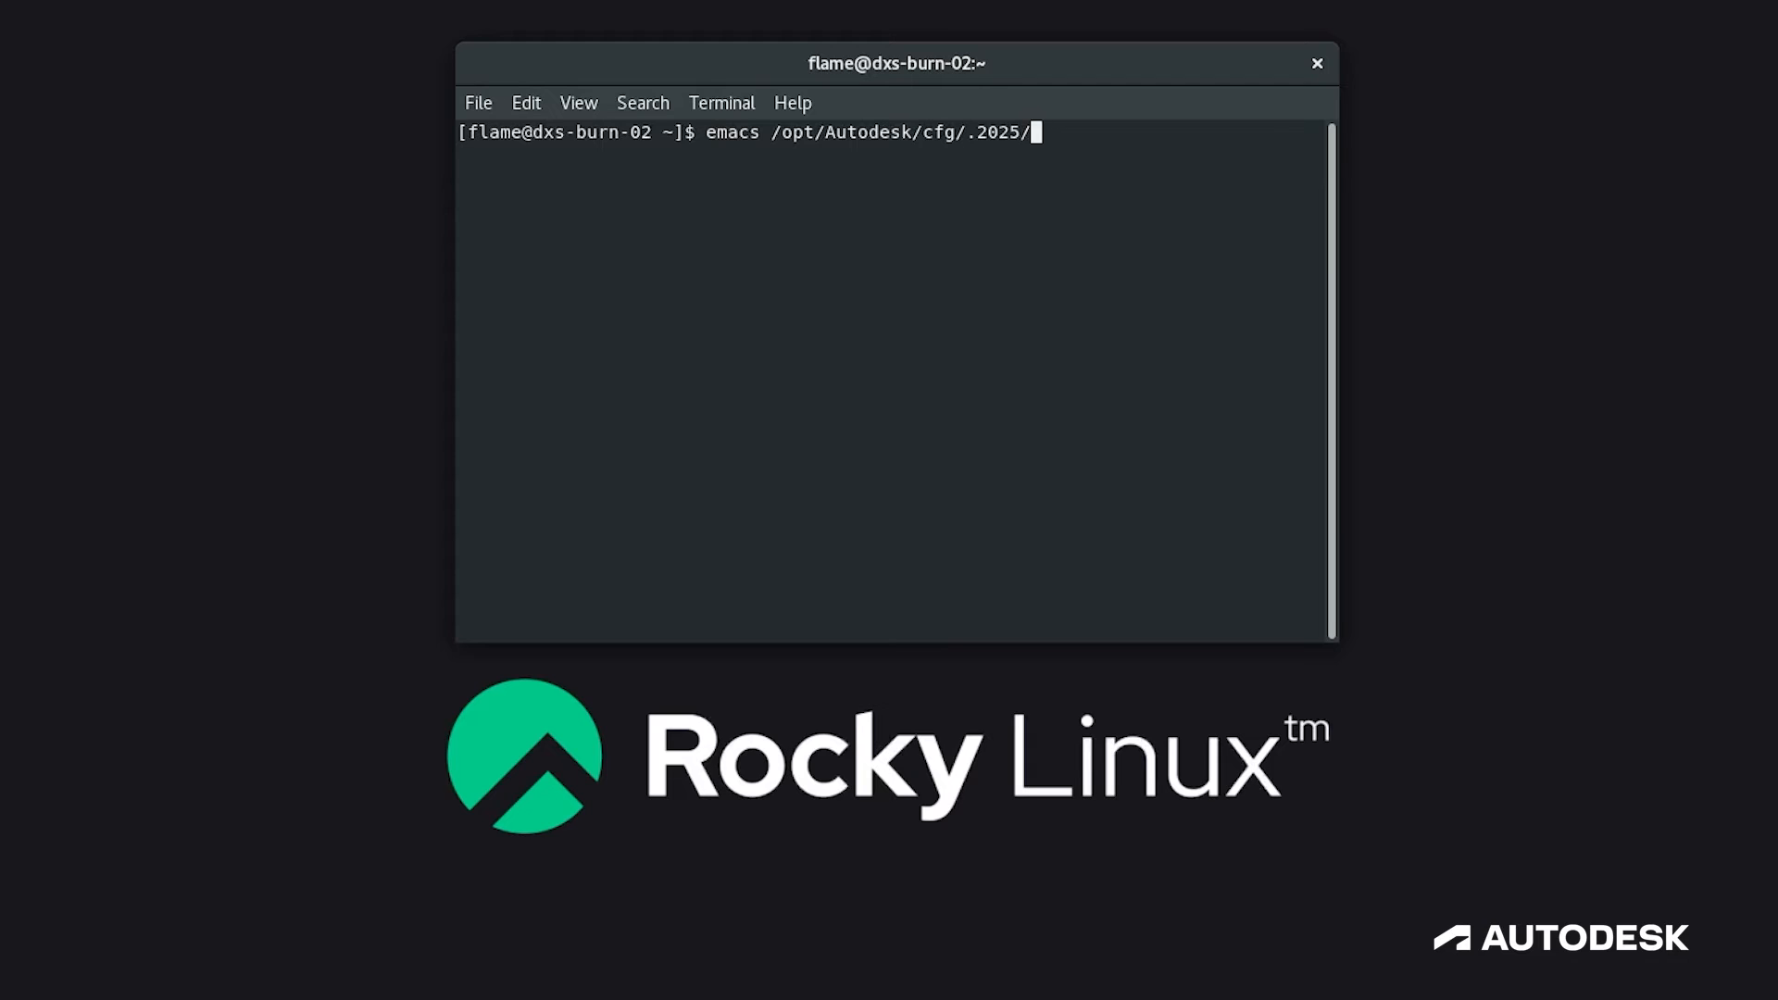
key("Tab")
key("Tab")
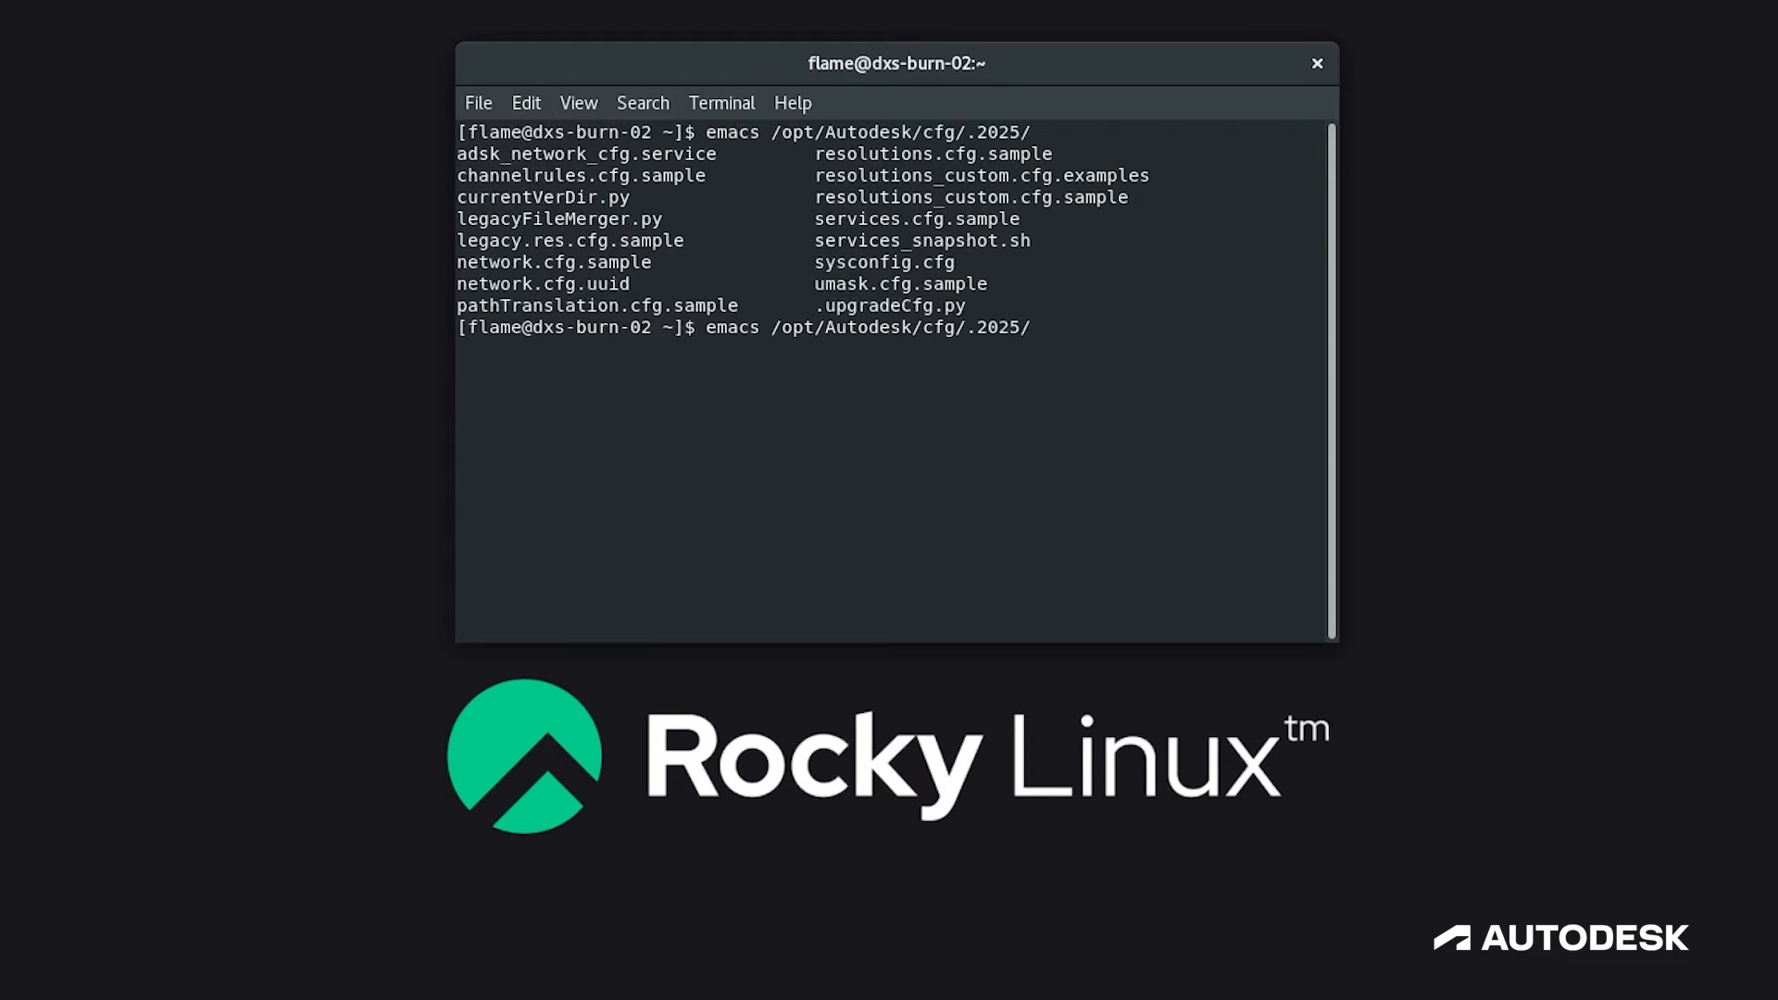
type("sysconfig.")
type("cfg")
key("Return")
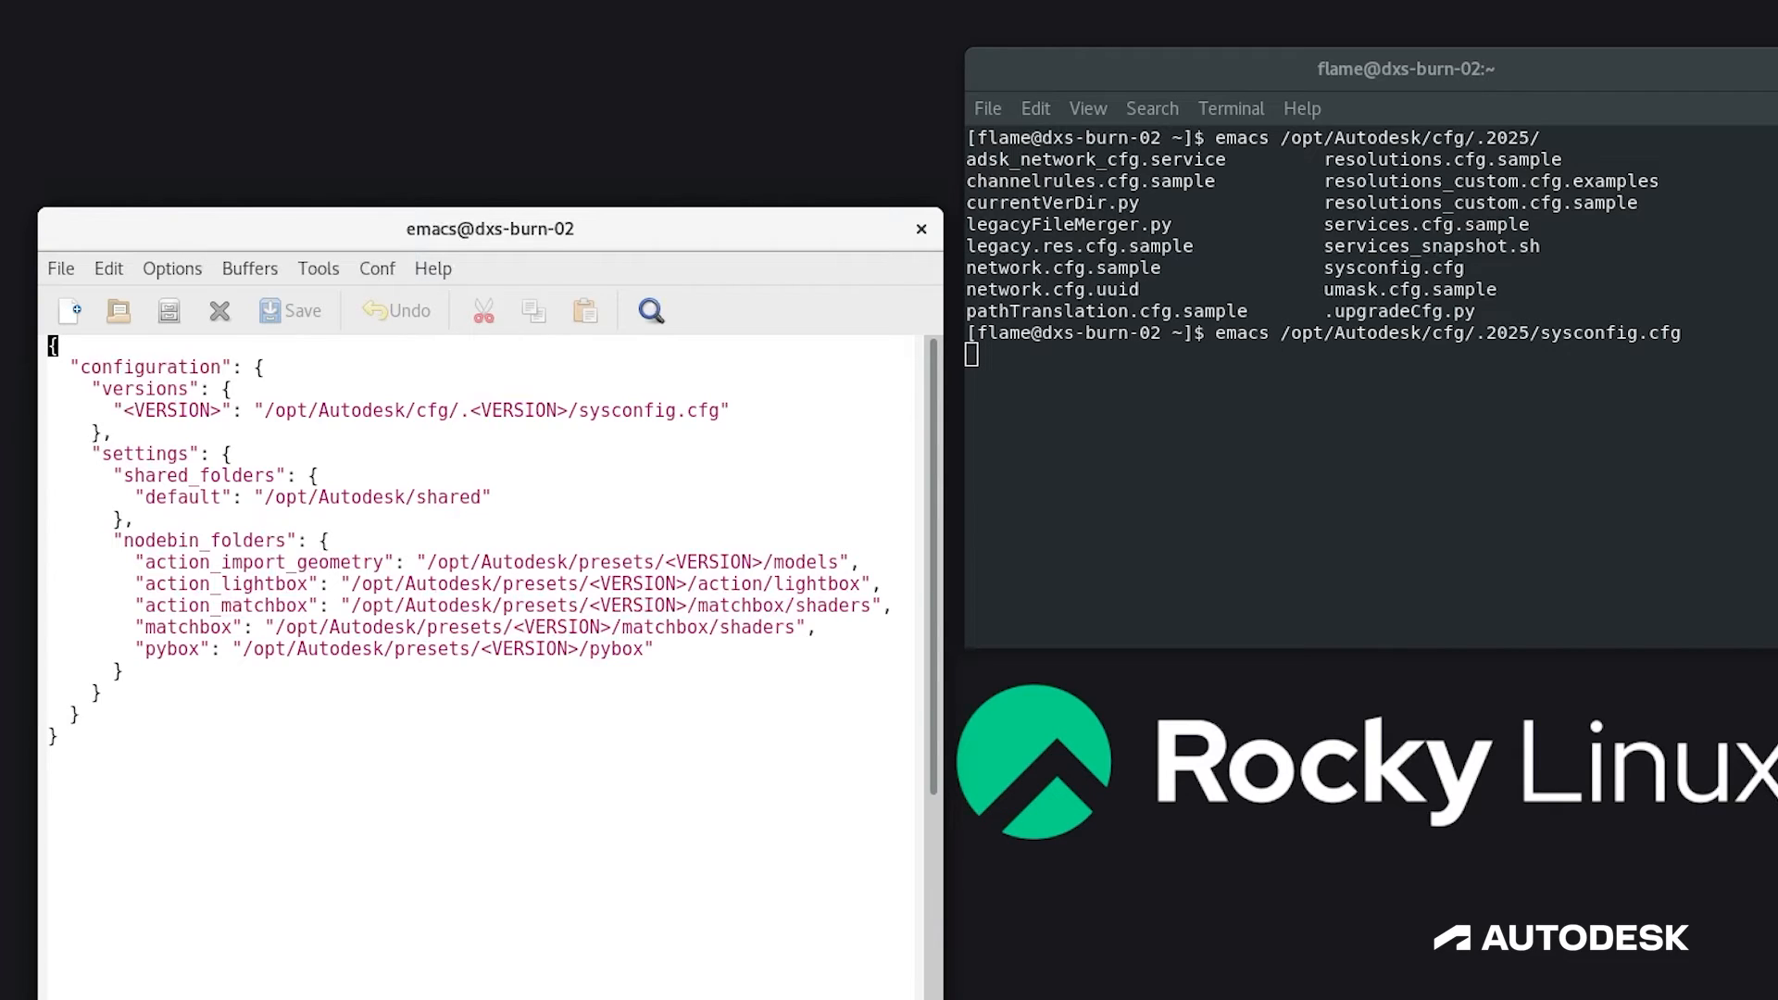
Step: Under shared_folders, add a "python" entry after the default one, pointing to "/san/pipeline/flame/python" and ending with a comma
key("Down")
key("Down")
key("Down")
key("Down")
key("Down")
key("Down")
key("Right")
key("Right")
key("Right")
key("Right")
key("Right")
key("Right")
key("Right")
key("Right")
key("Right")
key("Right")
key("Right")
key("Right")
key("Right")
key("Right")
key("Right")
key("Right")
key("Right")
key("Right")
key("Right")
key("Right")
key("Right")
key("Right")
key("Right")
key("Right")
key("Right")
key("Right")
key("Right")
key("Right")
key("Right")
key("Right")
key("Right")
key("Right")
key("Right")
key("Right")
key("Right")
key("Right")
key("Right")
key("Right")
key("Right")
key("Right")
key("Right")
type(",")
key("Return")
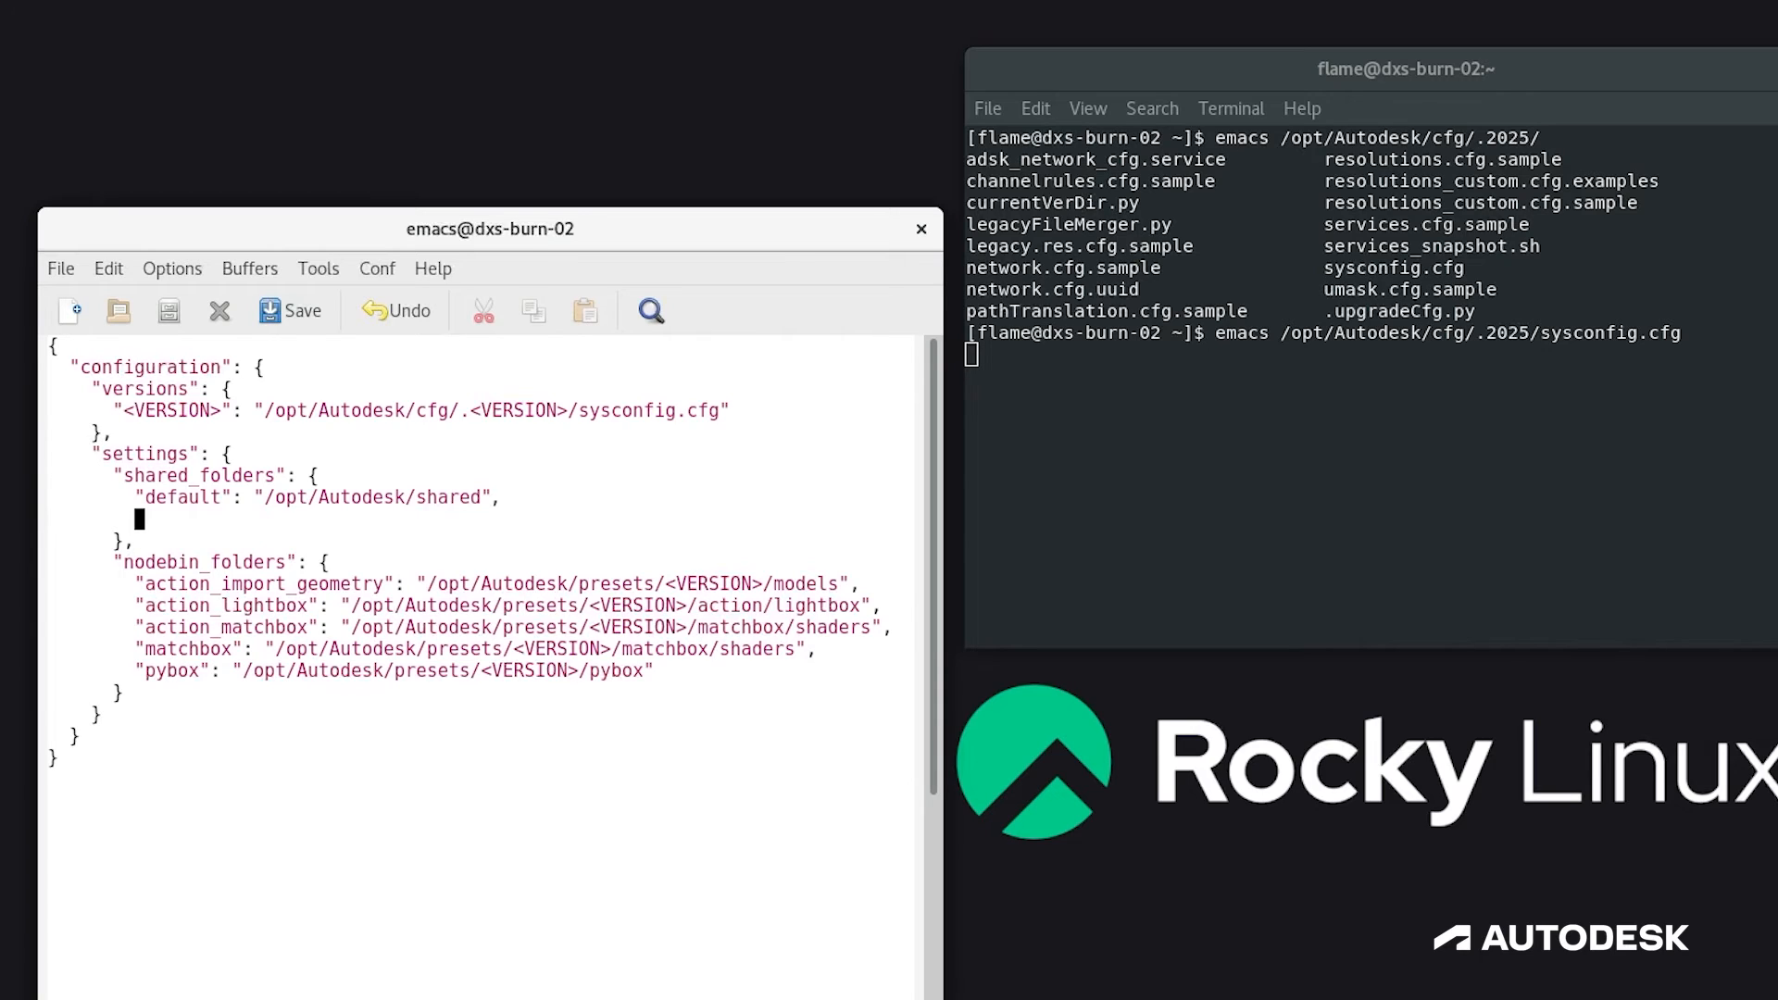
type("\"python")
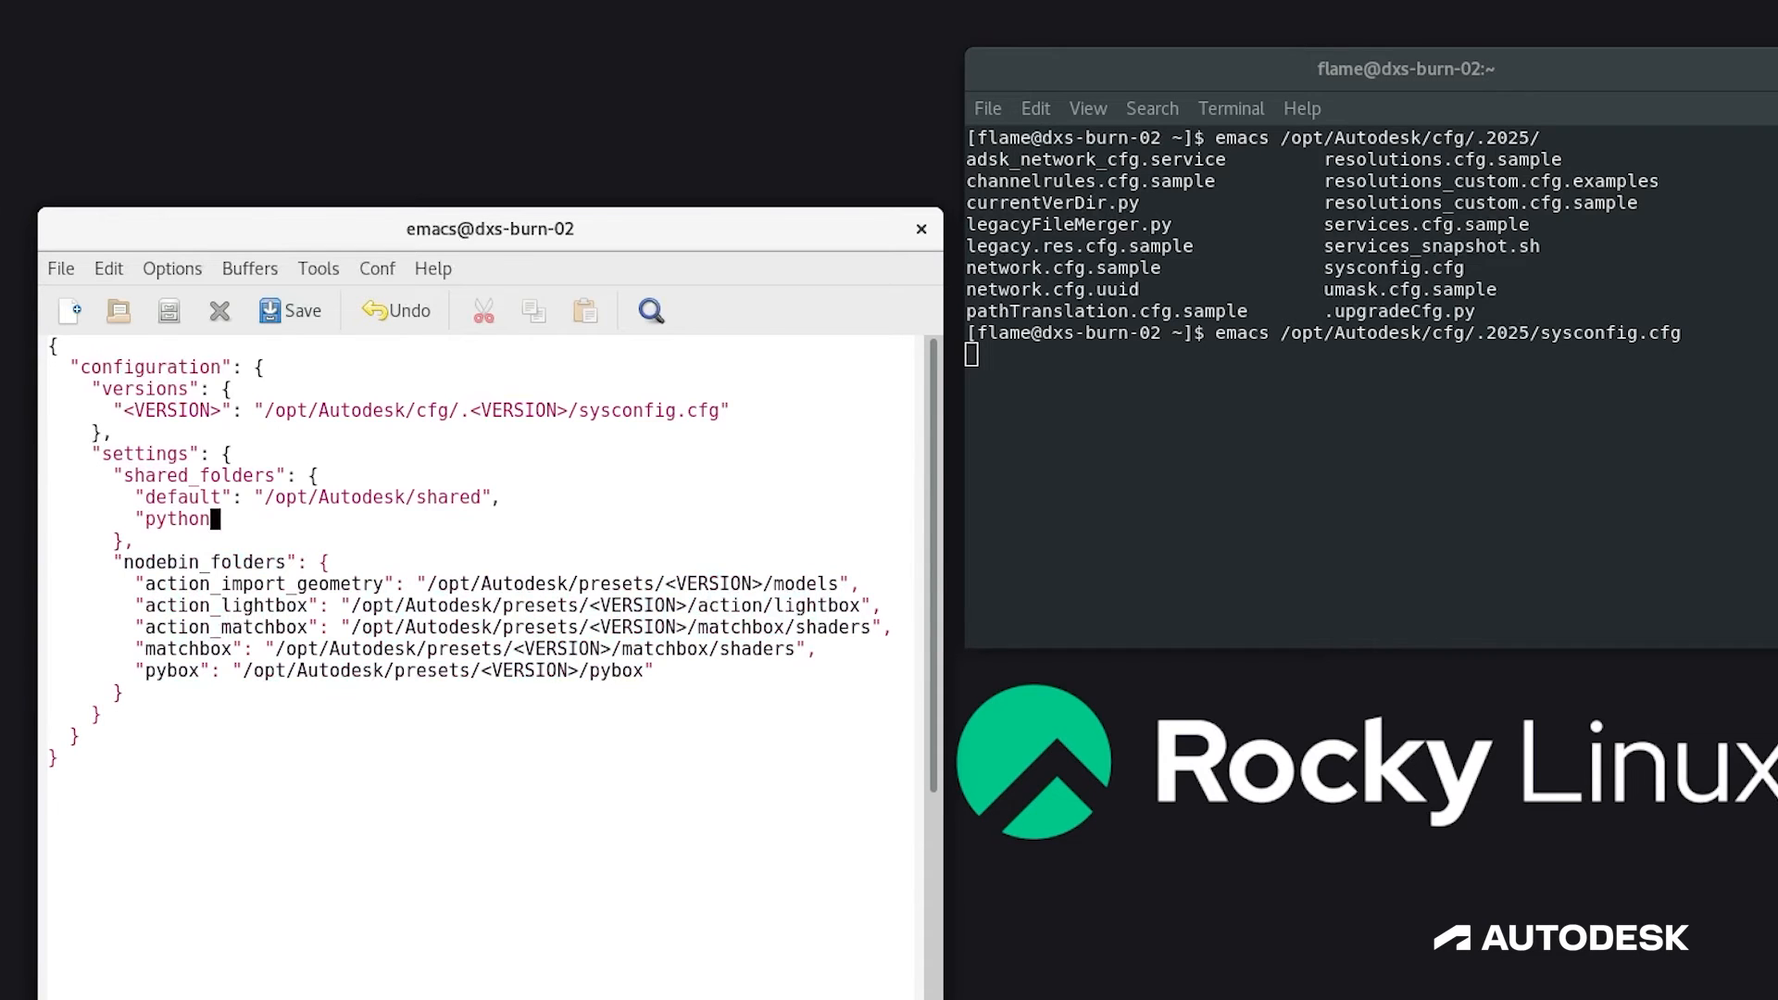
type("\": \"/san/pipeline/flame/python\",")
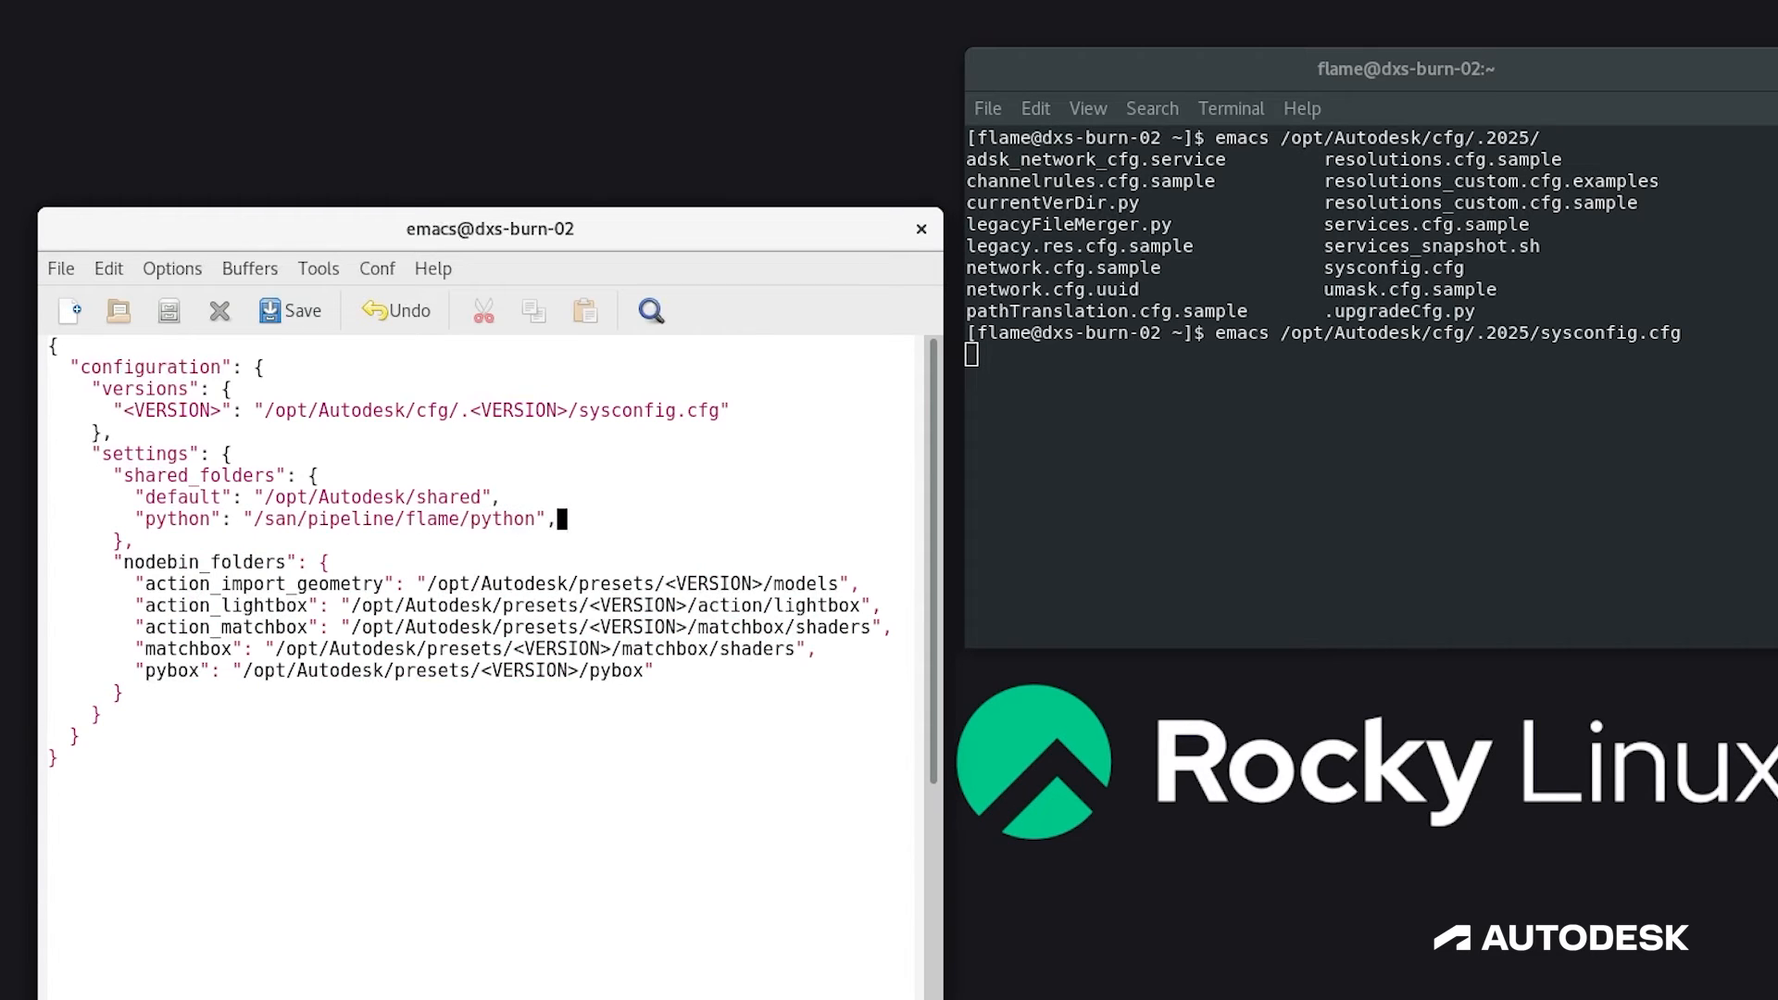
Step: Below the python entry, add an "export/presets/movie_file" entry pointing to "/san/pipeline/flame/exports/movie_file"
key("Return")
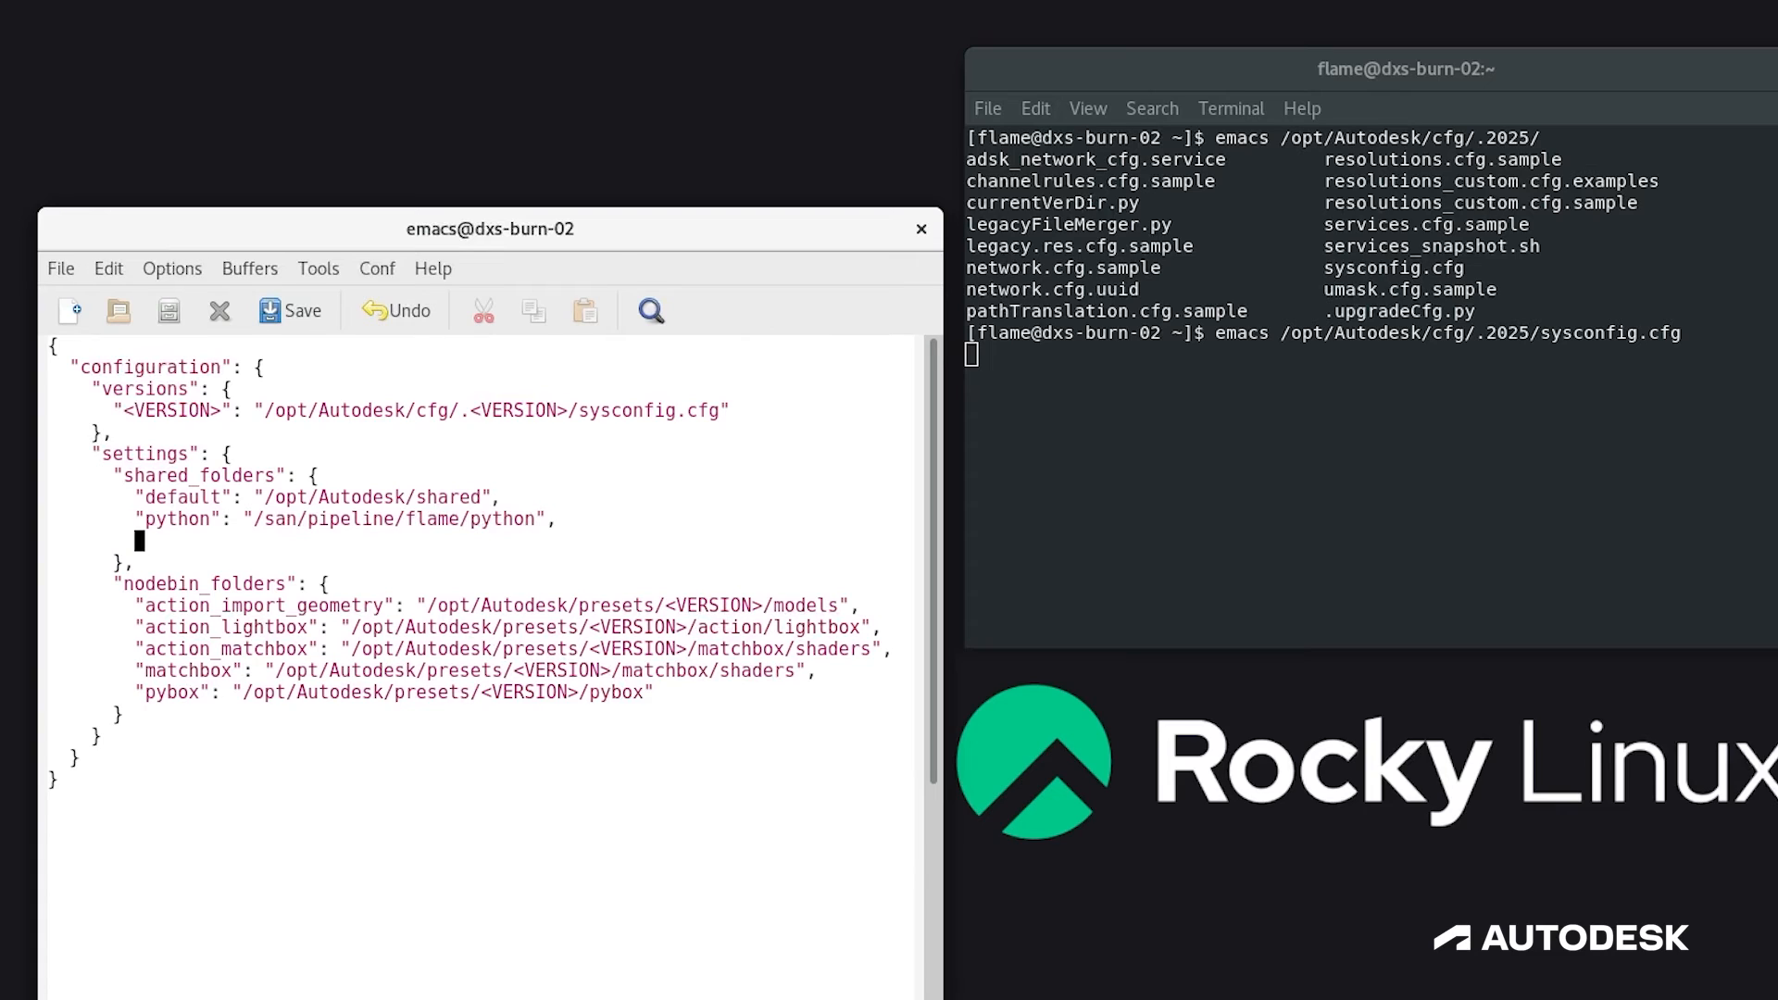
type("\"export/presets/mo")
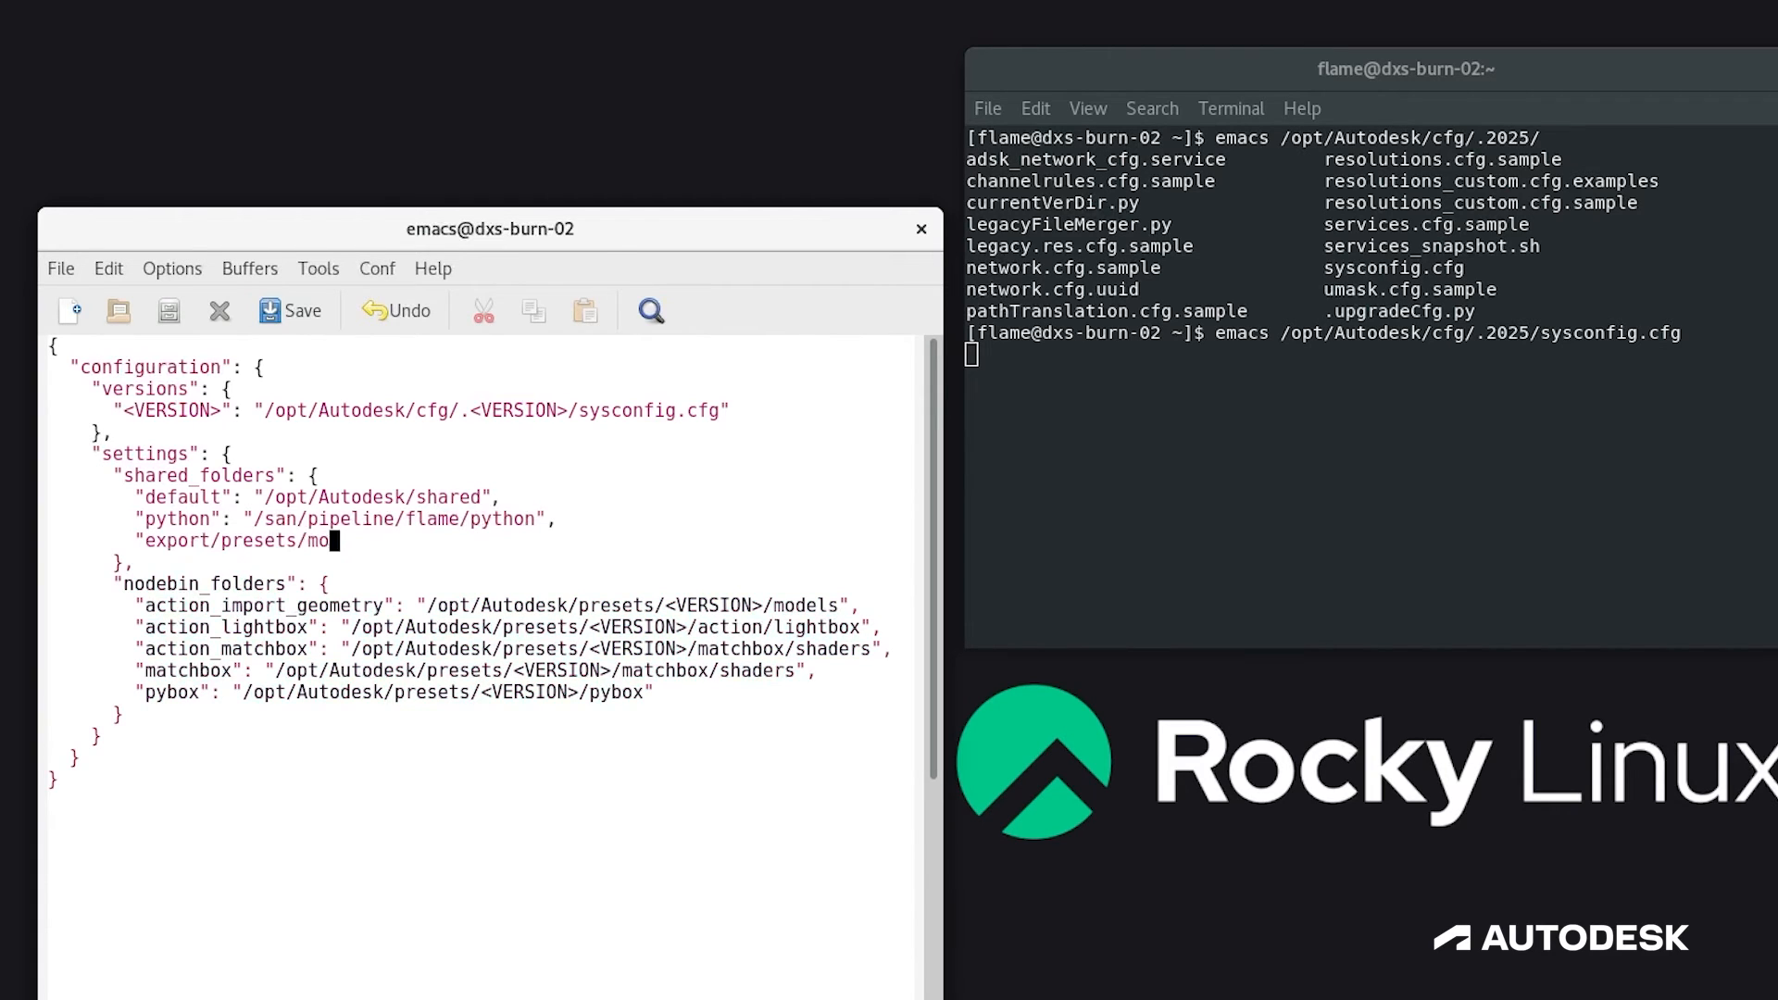
type("vie_file\": \"/san/pip")
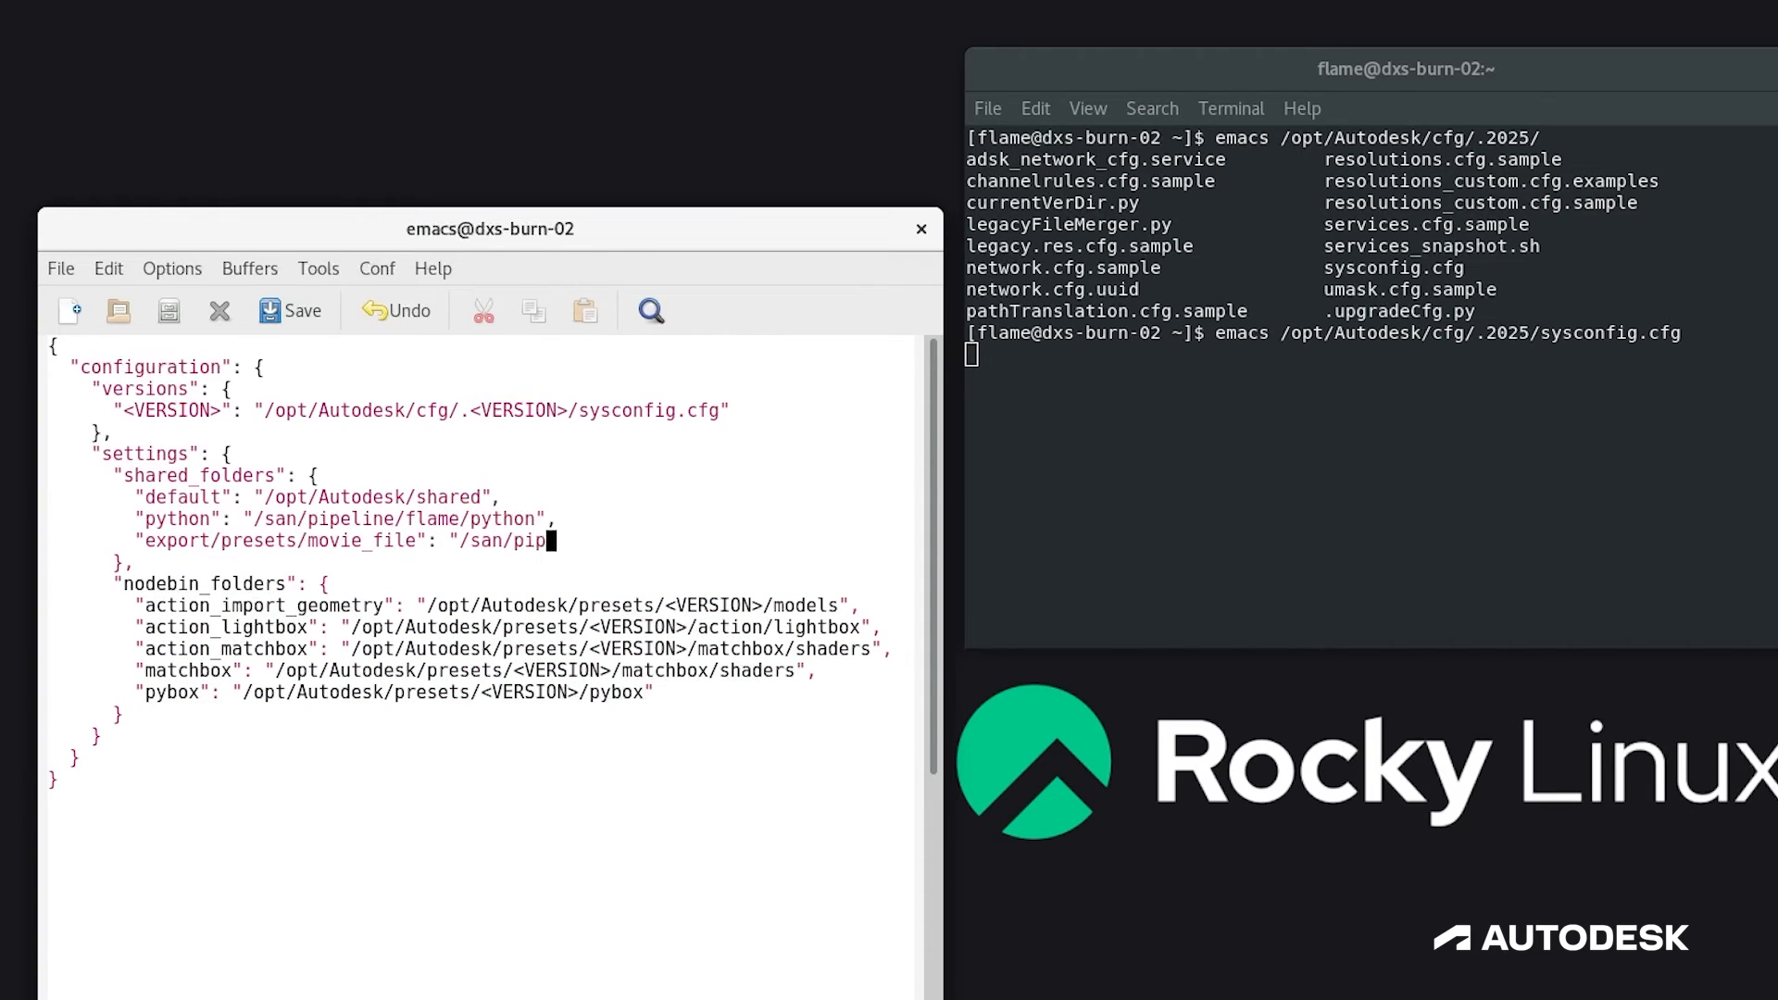
type("eline/flame/exports/movie_file\"")
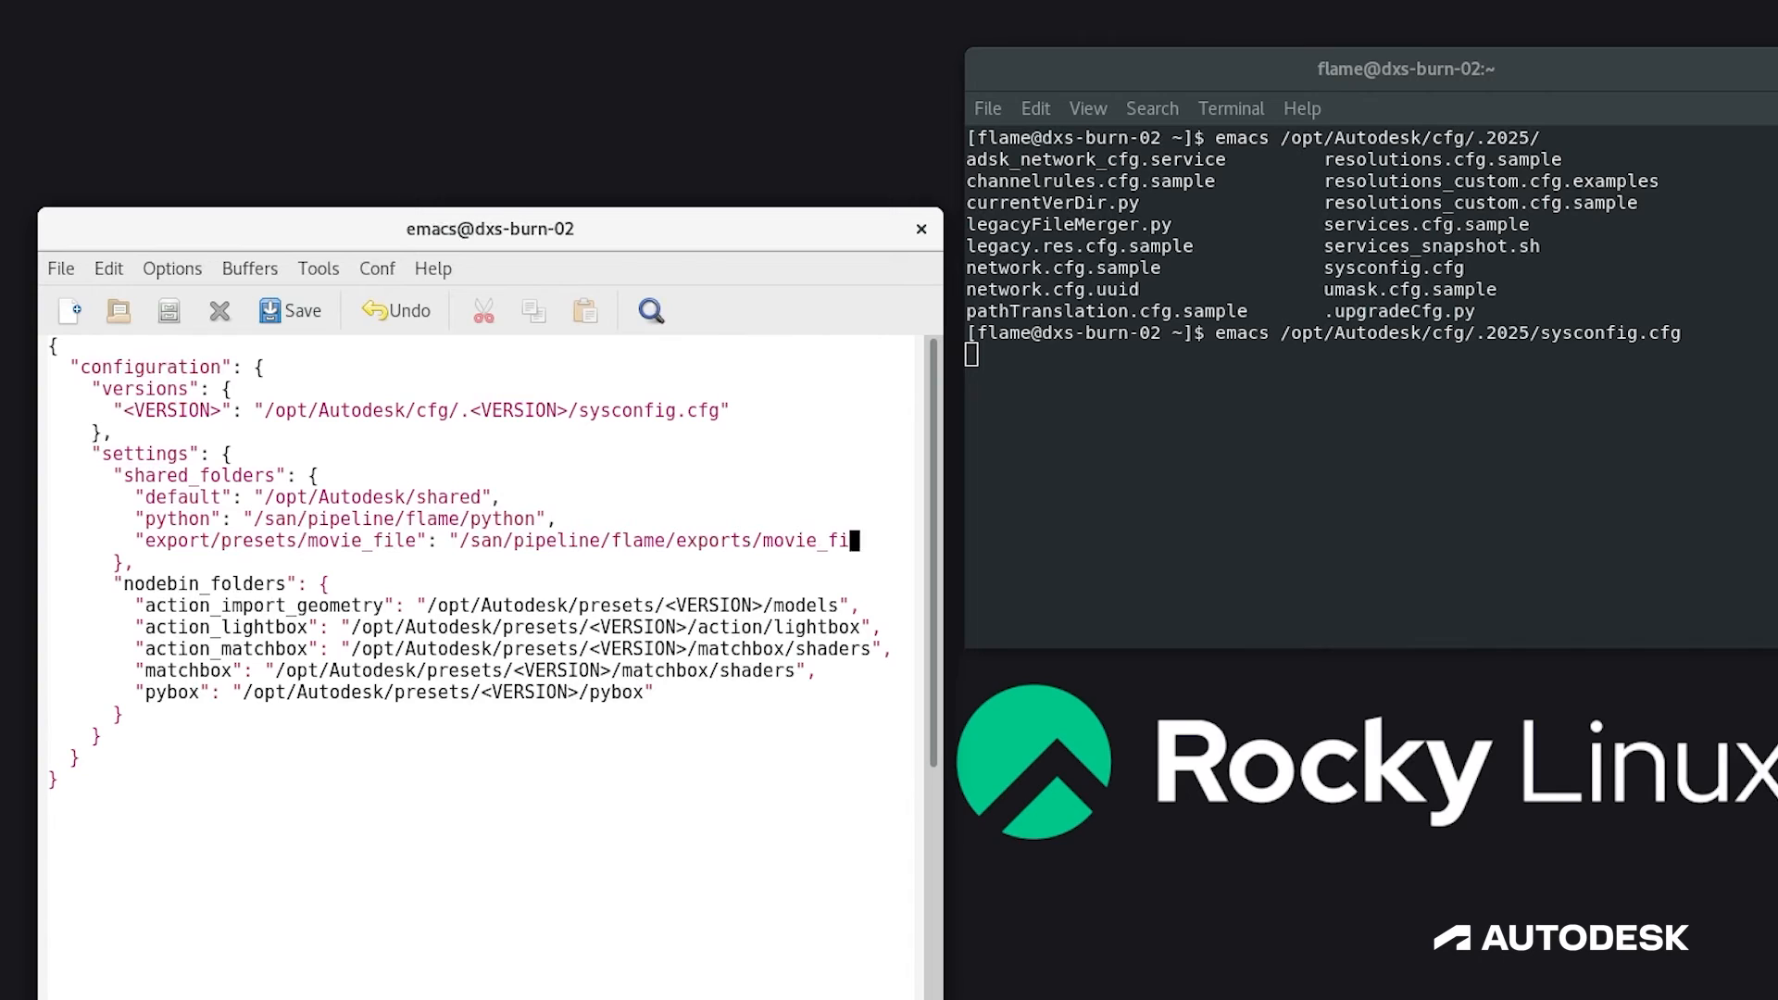